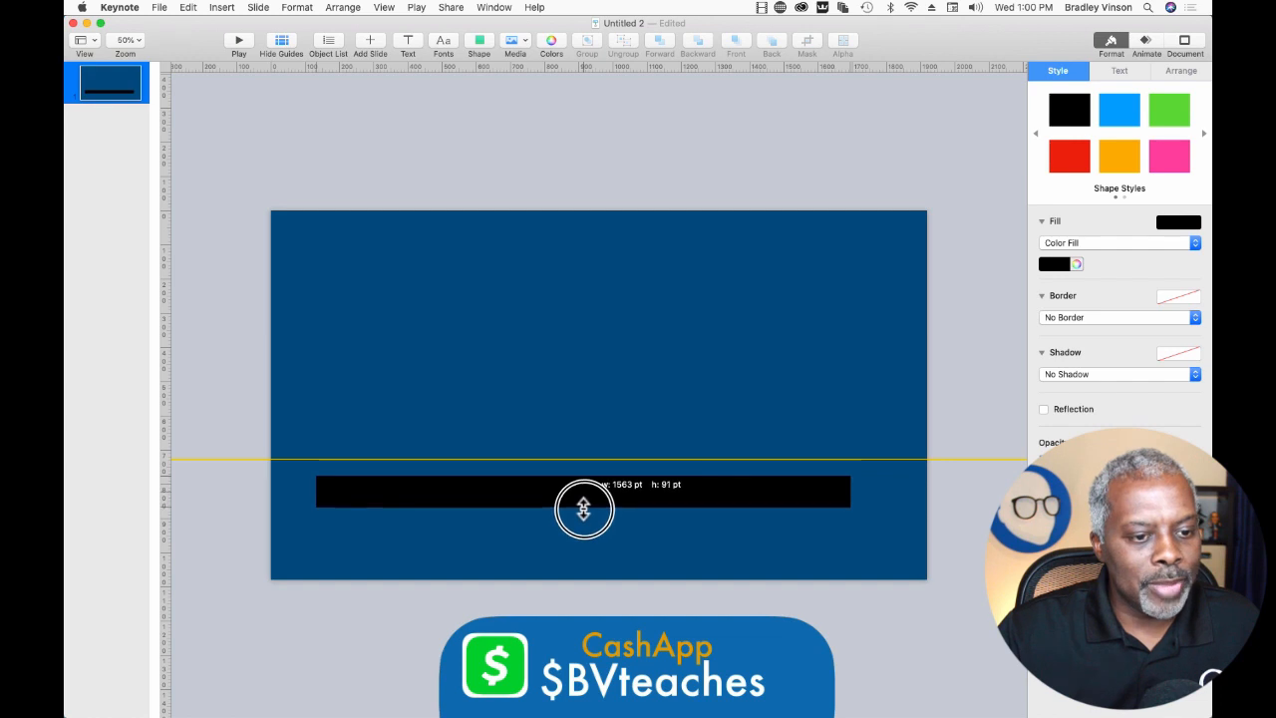
Shift the black bar toward the slide's left edge and duplicate it in the object list.
click(517, 419)
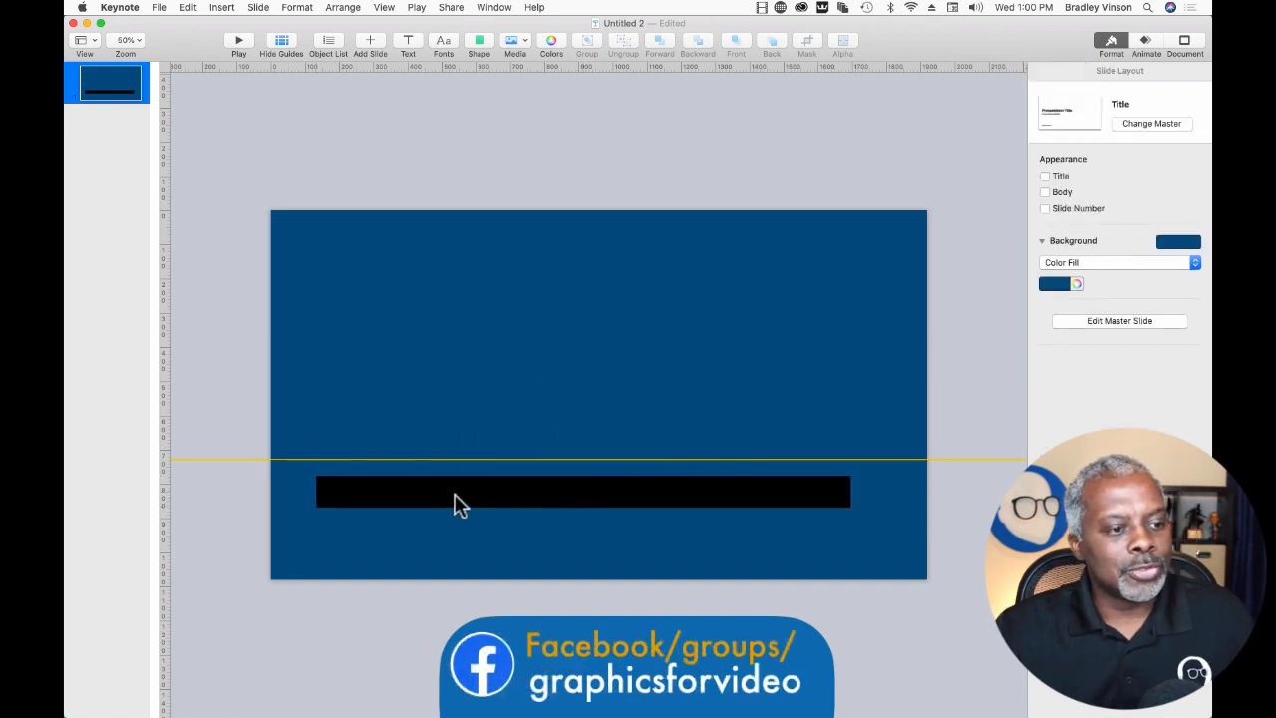
drag(454, 495, 437, 491)
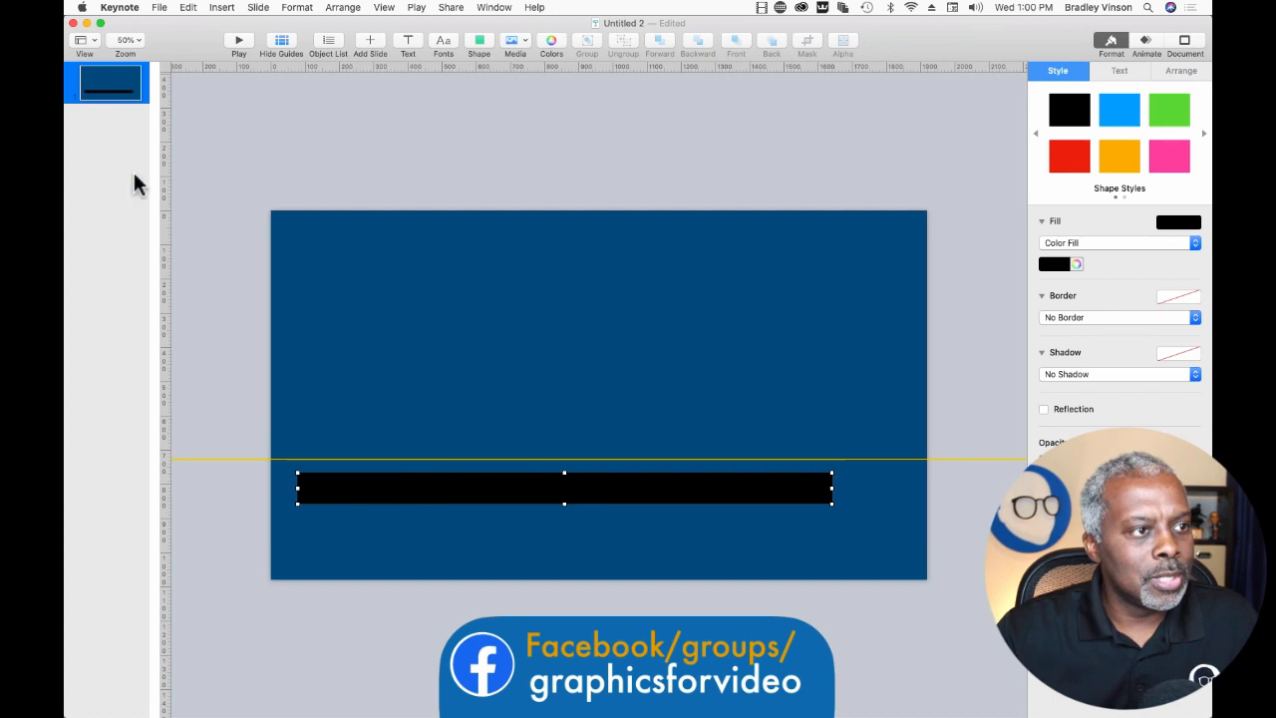
click(333, 50)
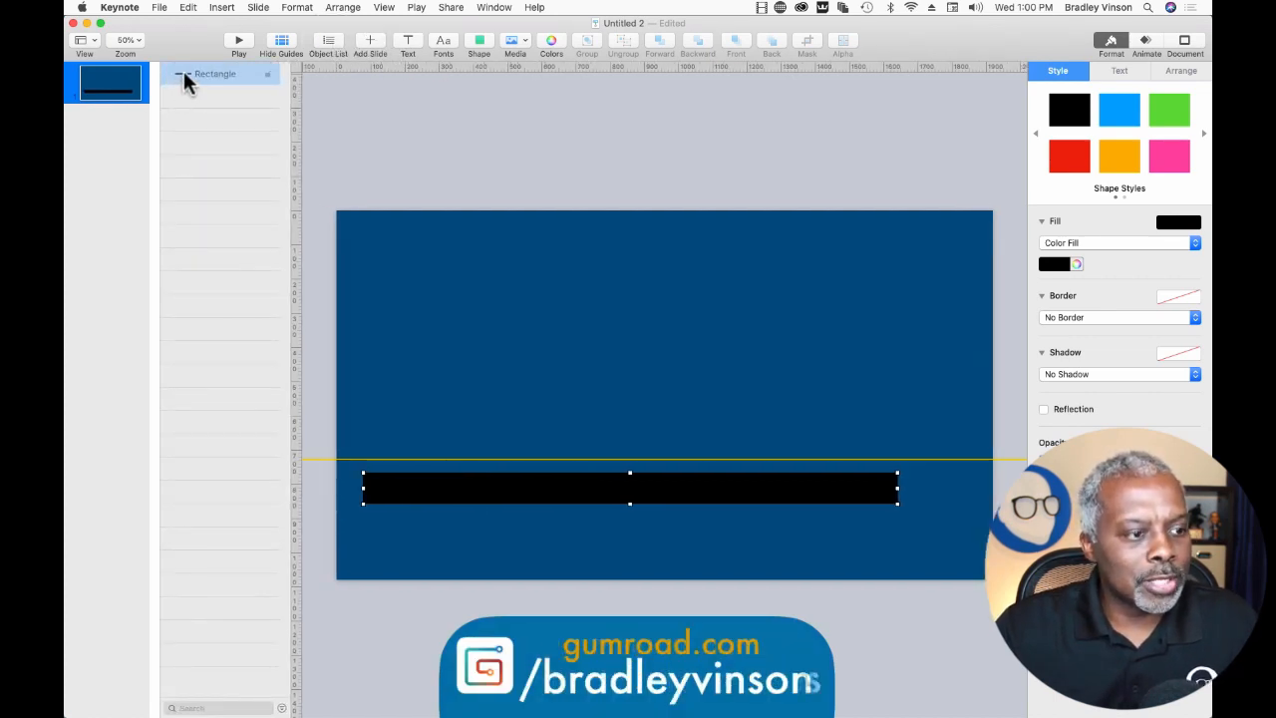
click(184, 75)
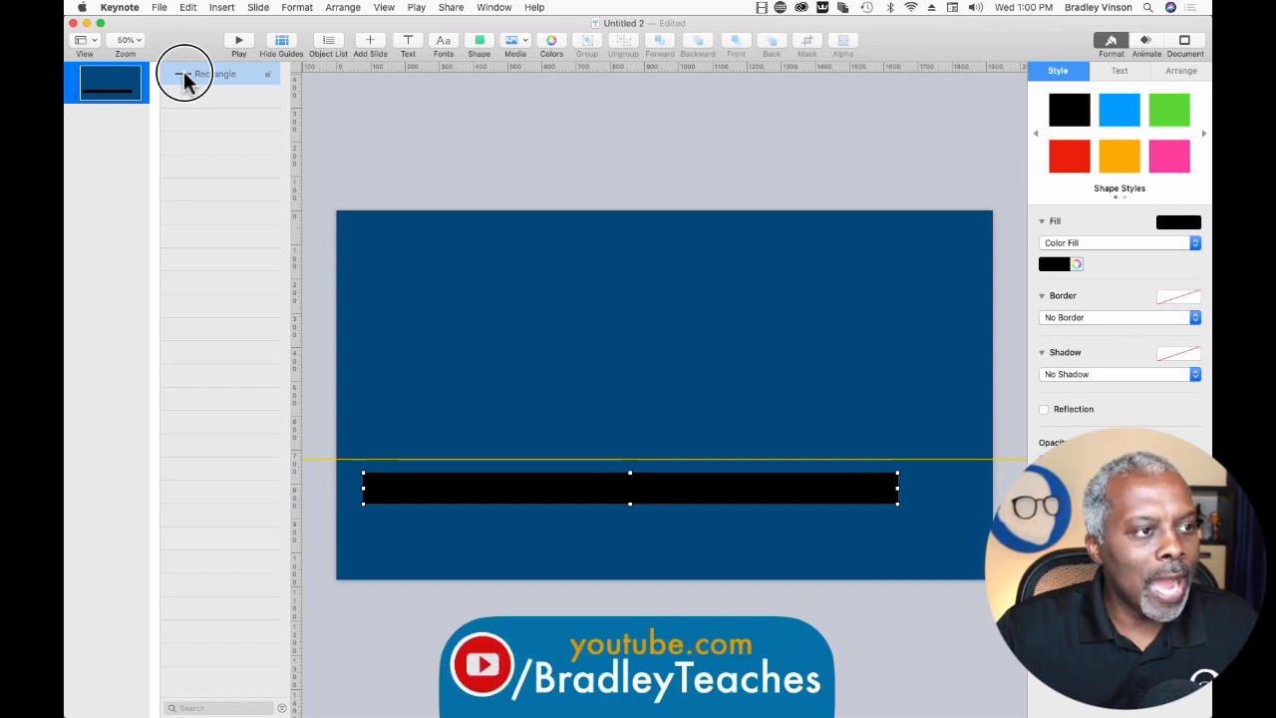
drag(184, 76, 185, 92)
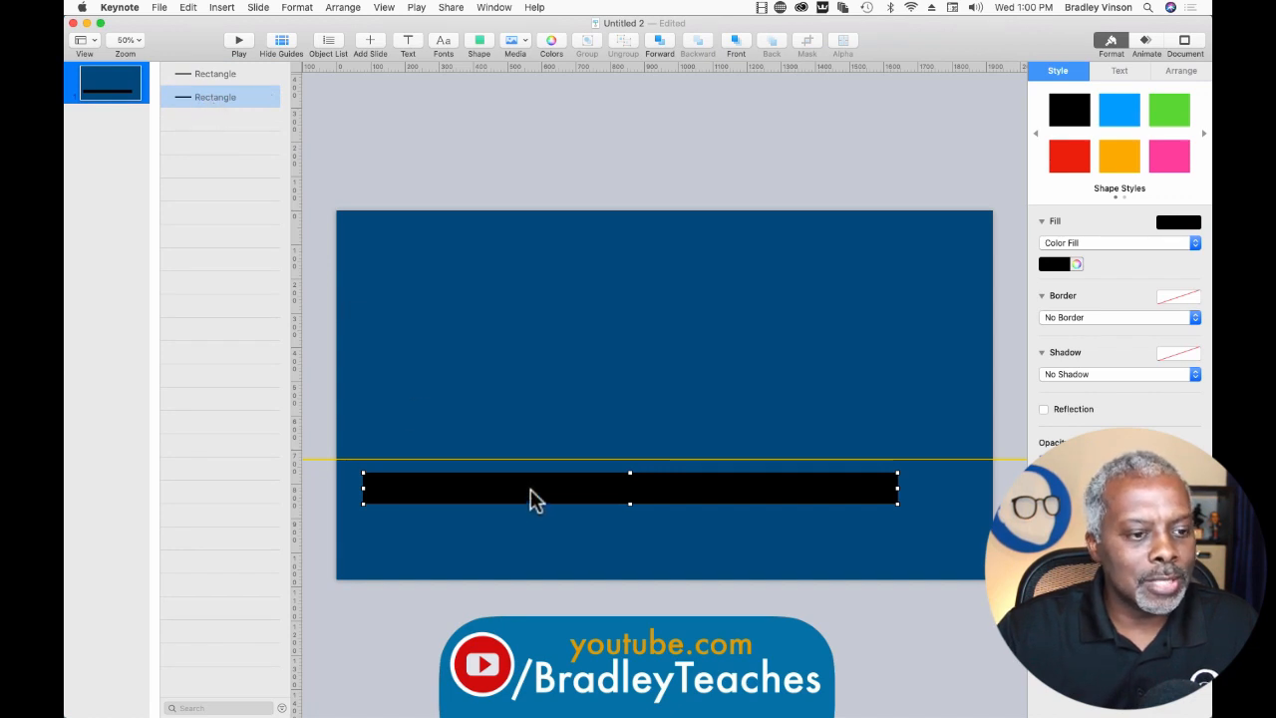
Place one copy of the black bar directly beneath the other and reduce its height slightly.
drag(530, 489, 529, 529)
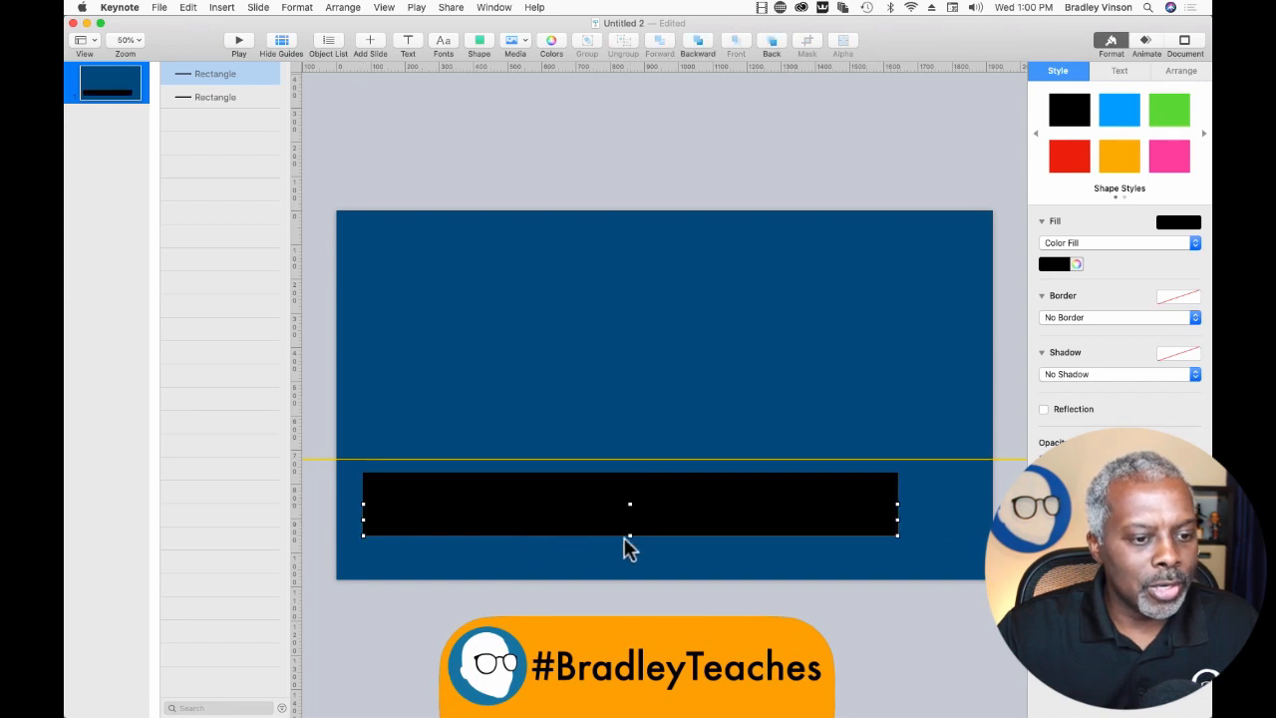
drag(630, 536, 630, 524)
click(550, 403)
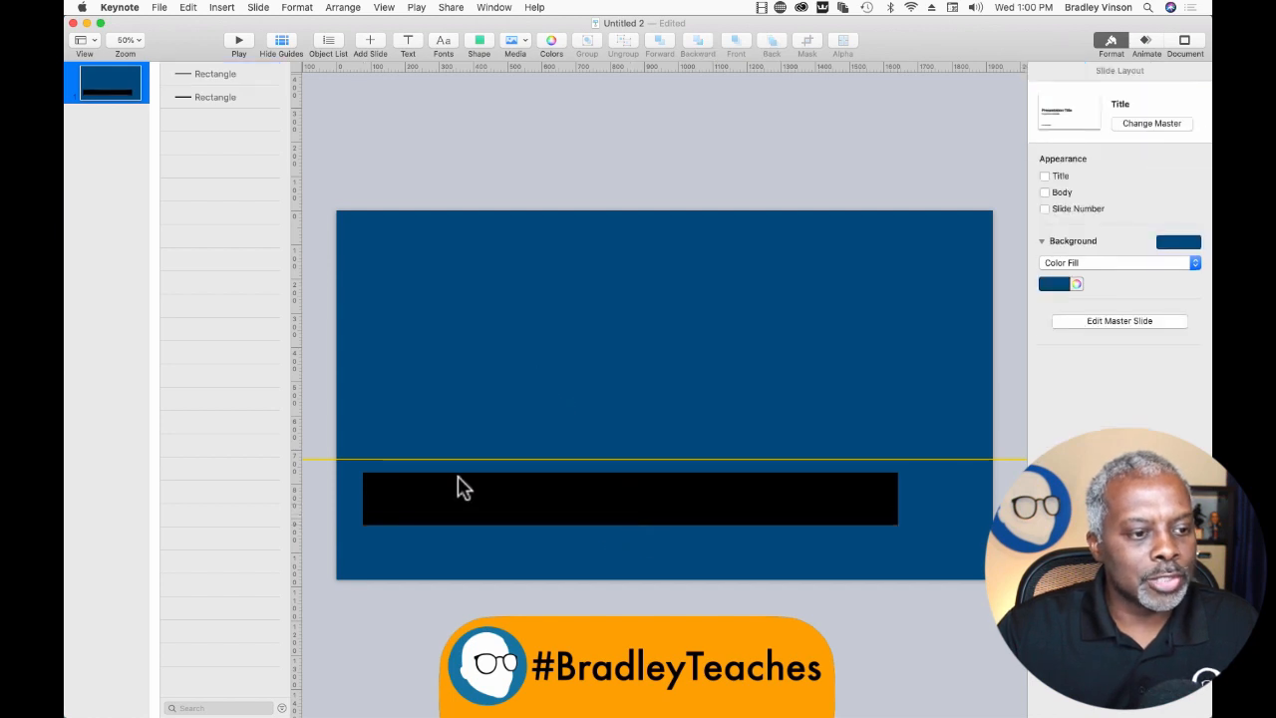
Fill the upper bar with white.
click(456, 481)
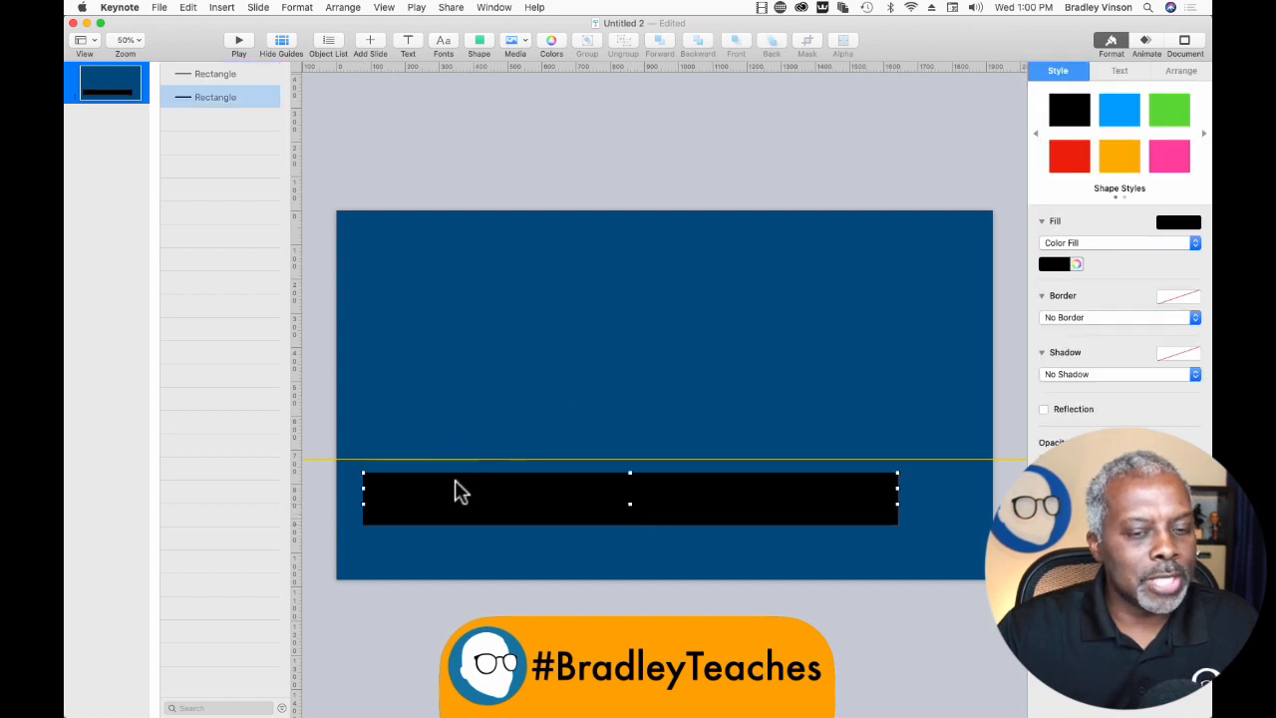
click(1053, 265)
click(997, 348)
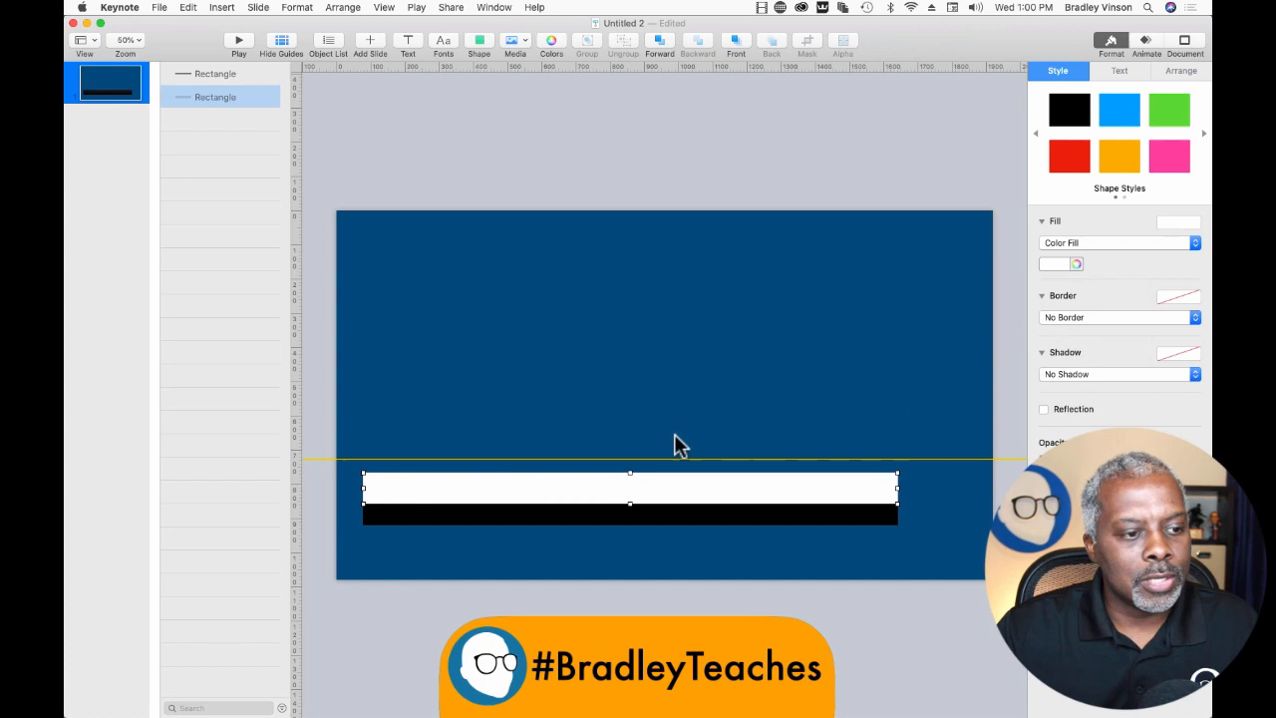
click(540, 171)
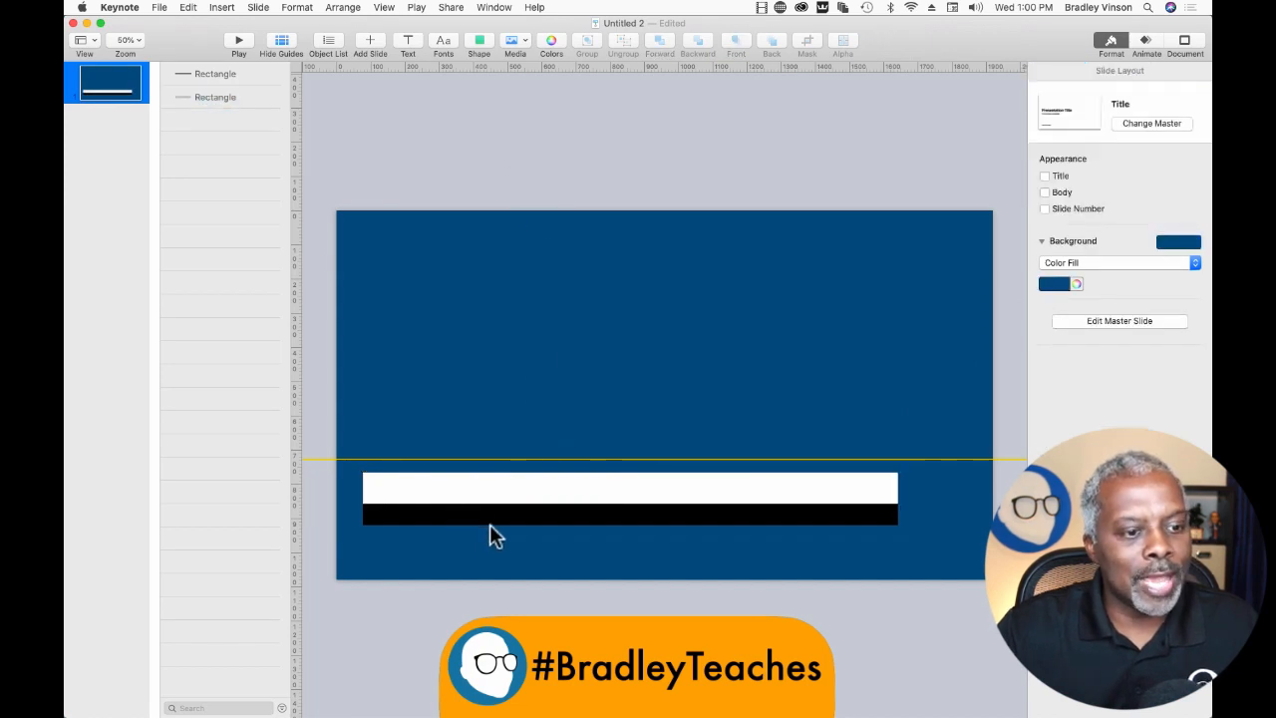
Duplicate the lower black bar and resize the copy into a short, tall block extending slightly past the bars' left end and above them.
click(442, 519)
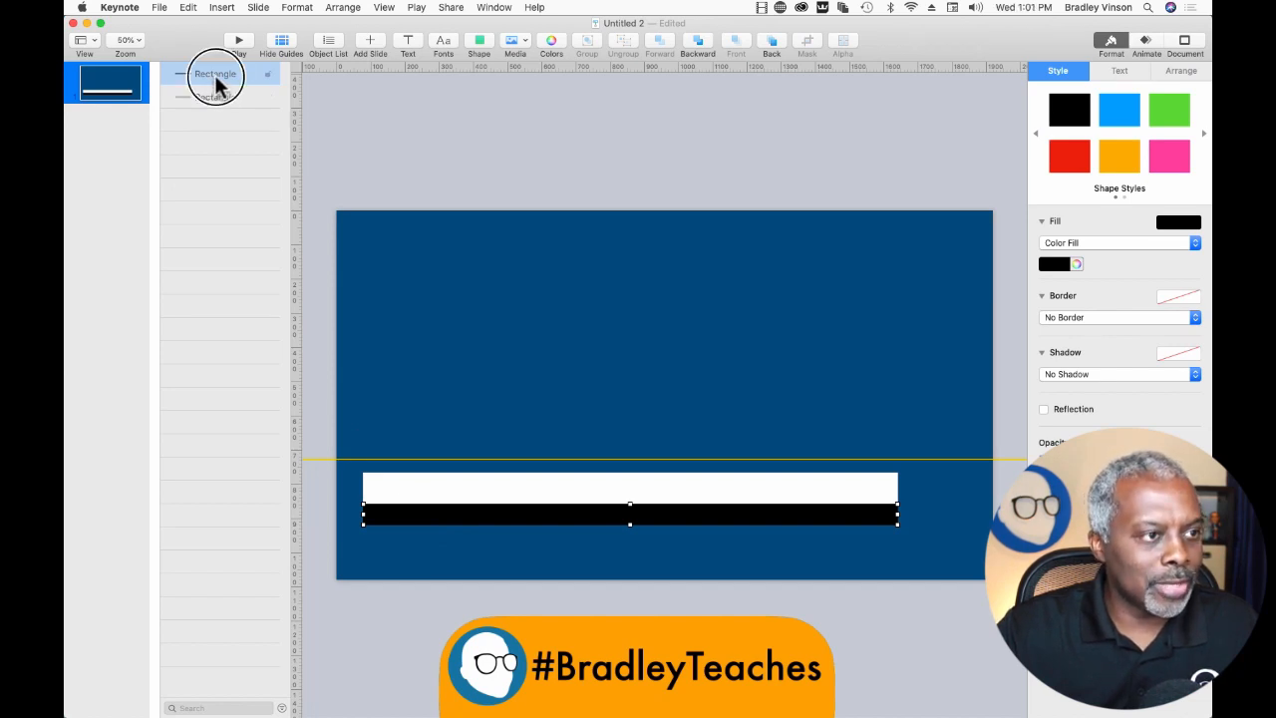
drag(216, 84, 217, 93)
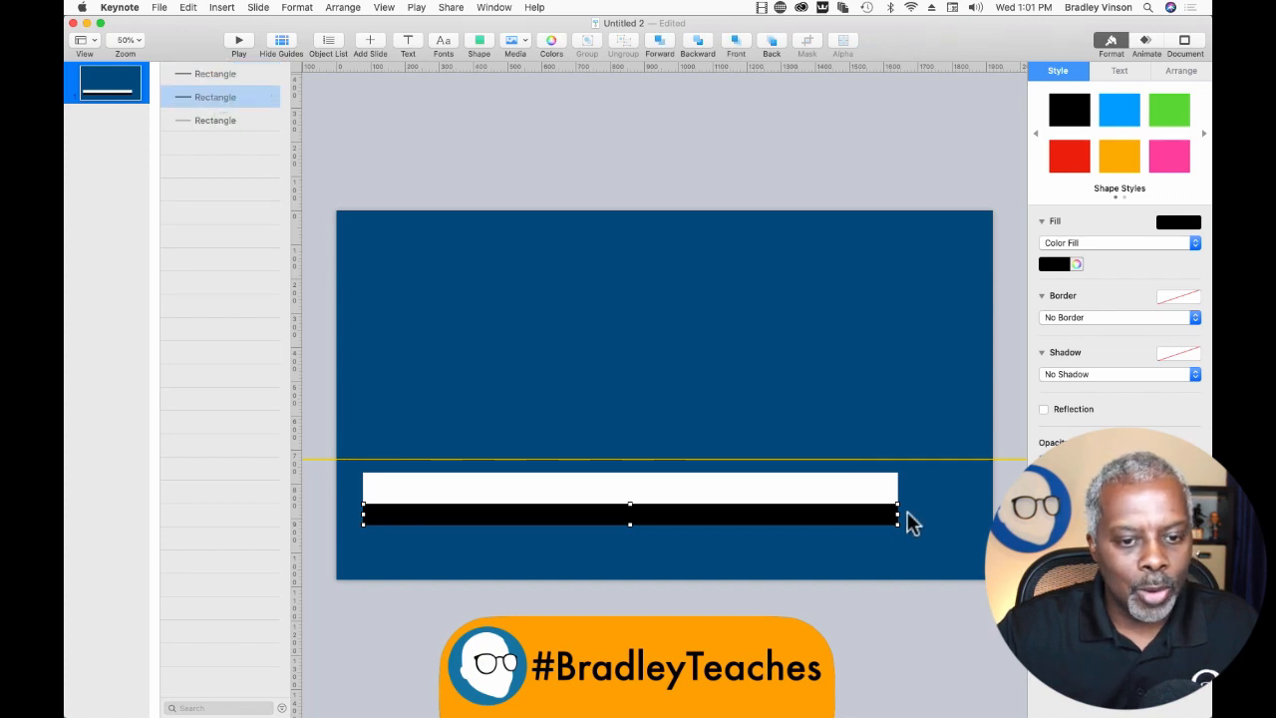
drag(897, 515, 539, 530)
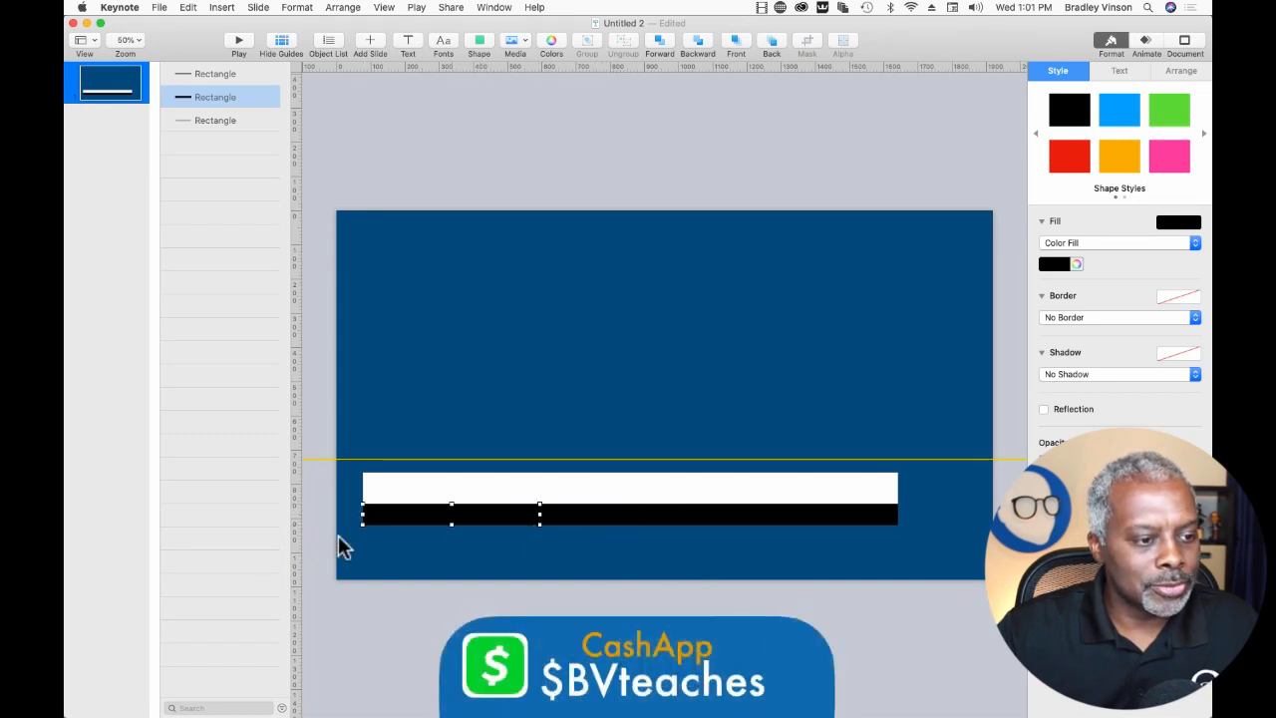
drag(360, 515, 354, 516)
drag(446, 506, 451, 448)
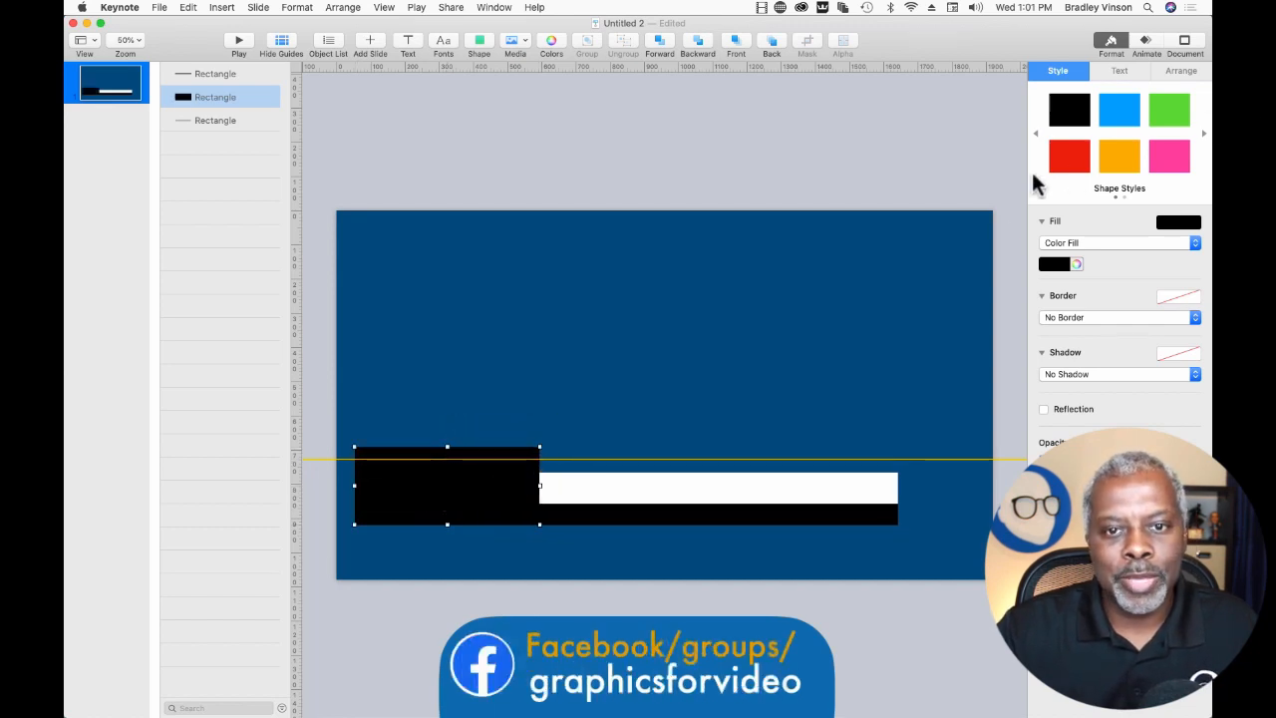
Apply the red shape style to the tall block and move it behind both bars.
click(1073, 160)
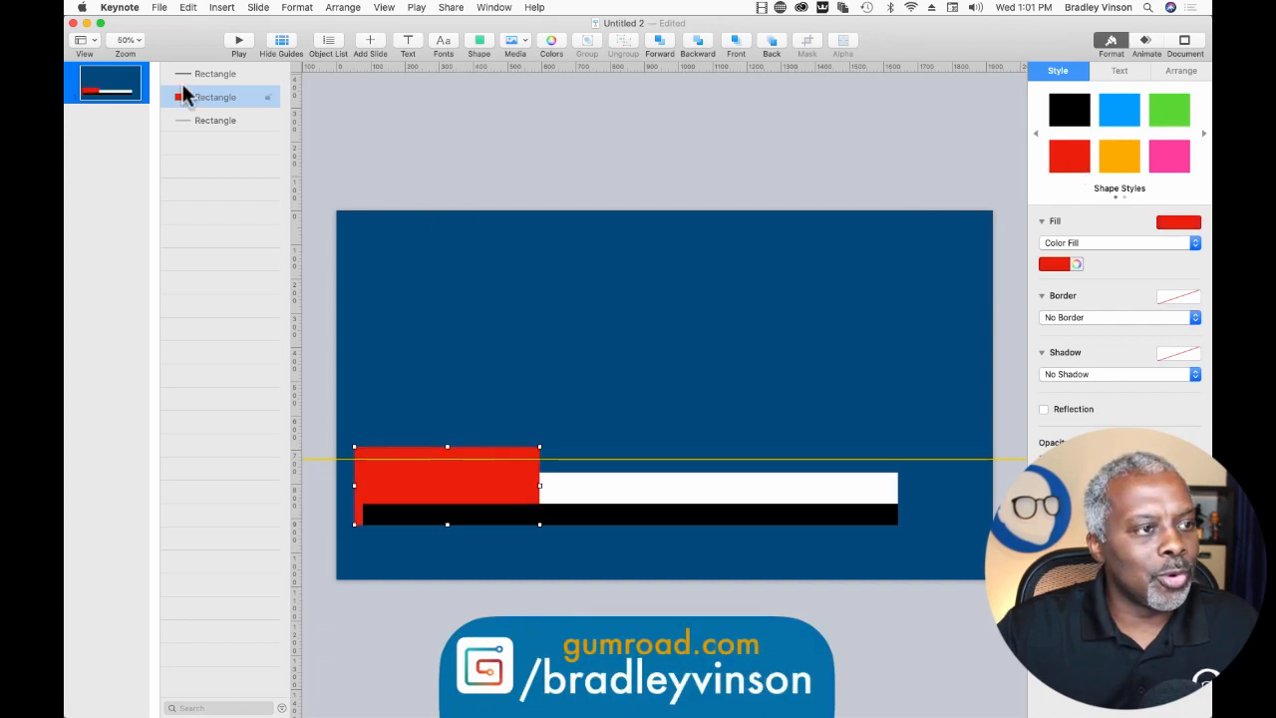
drag(211, 96, 208, 135)
click(426, 147)
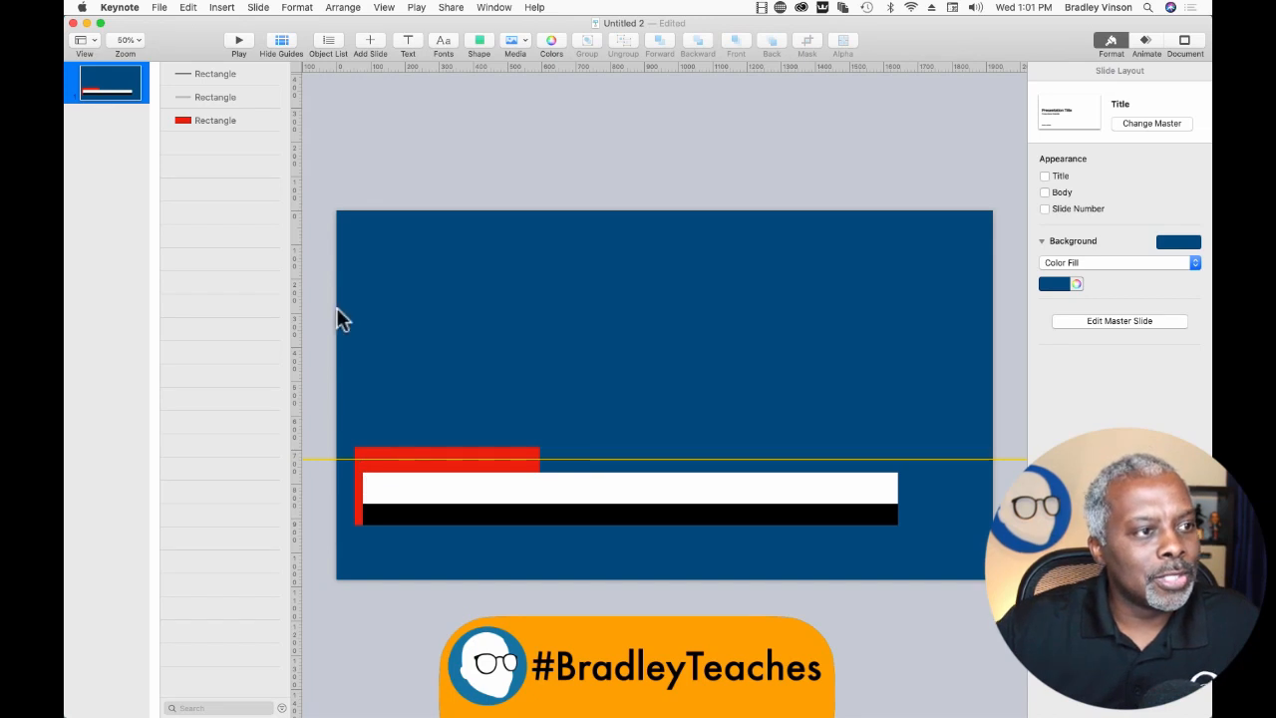
Duplicate the long white and black bars together in the object list.
click(212, 75)
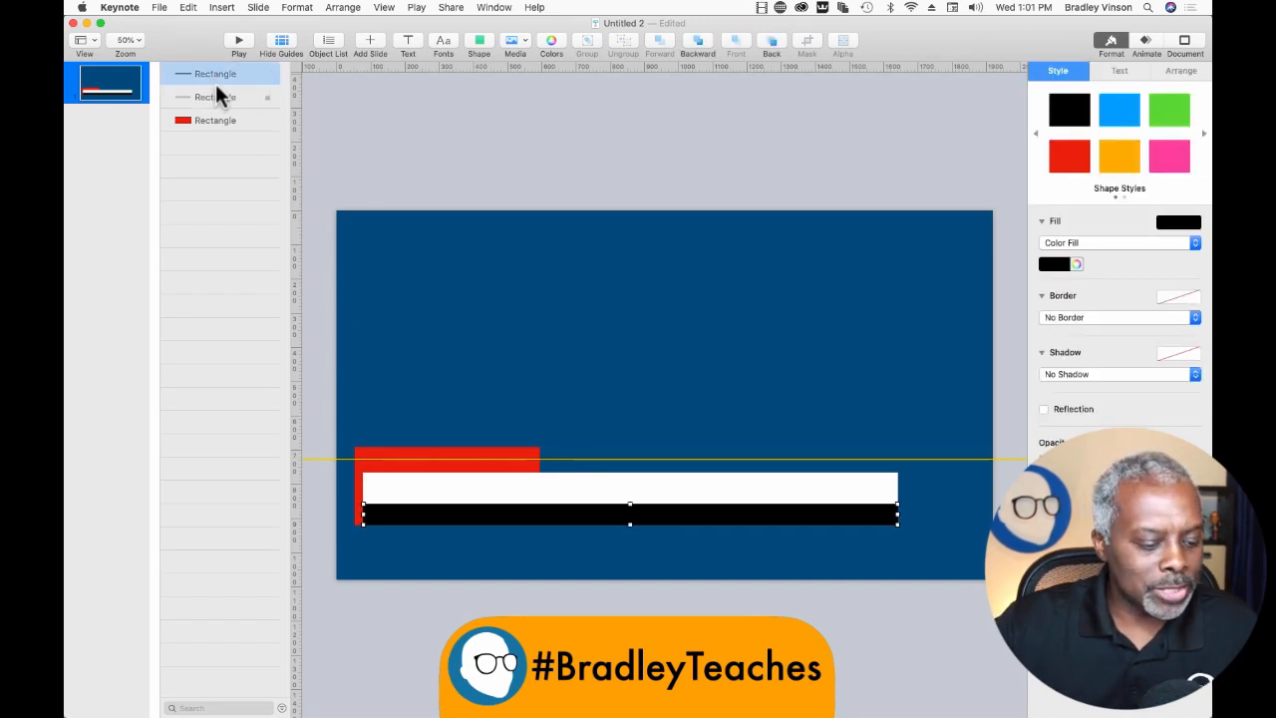
shift+click(214, 95)
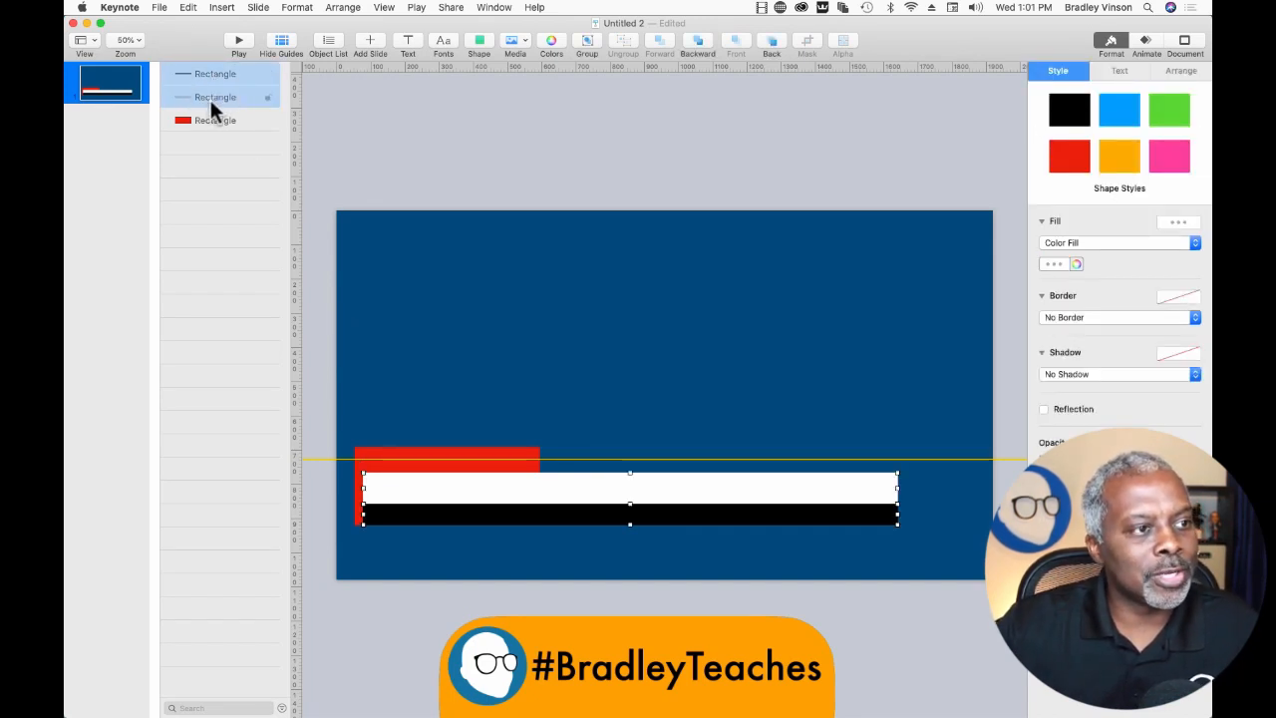
drag(211, 101, 213, 110)
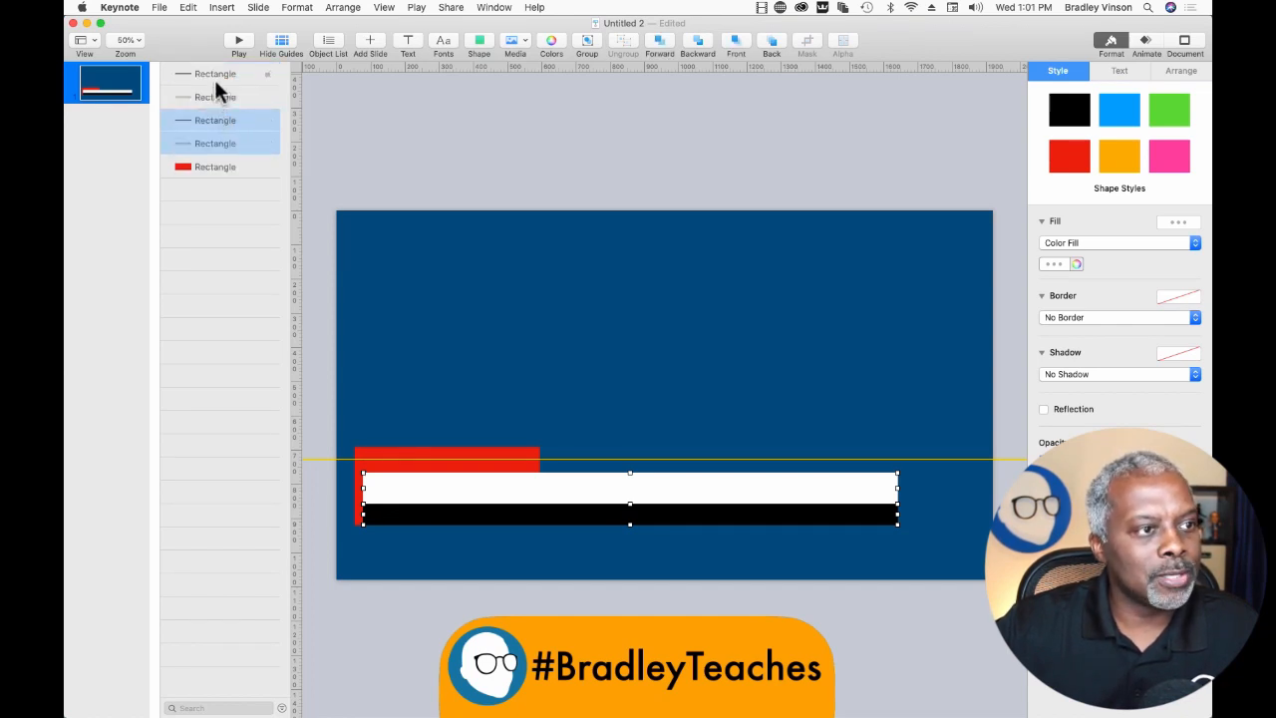
Apply the orange shape style to the front black bar copy and the green style to the front white bar copy.
click(214, 78)
click(218, 87)
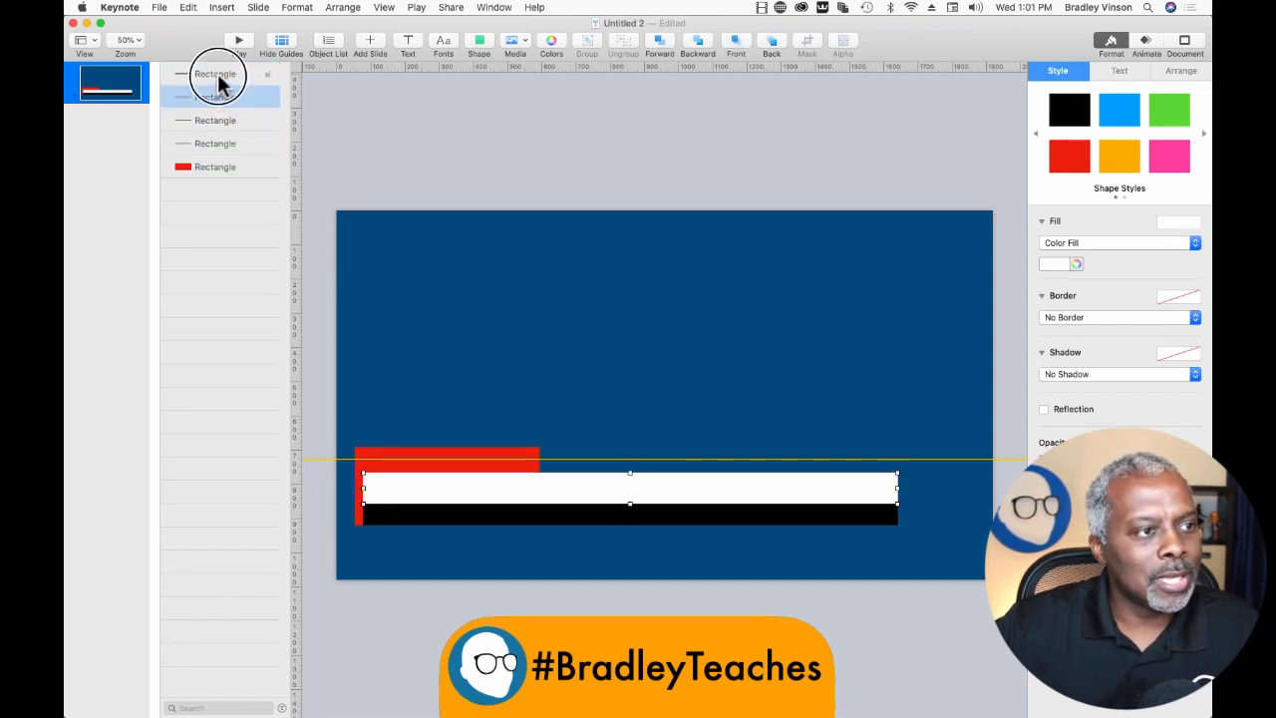
click(216, 76)
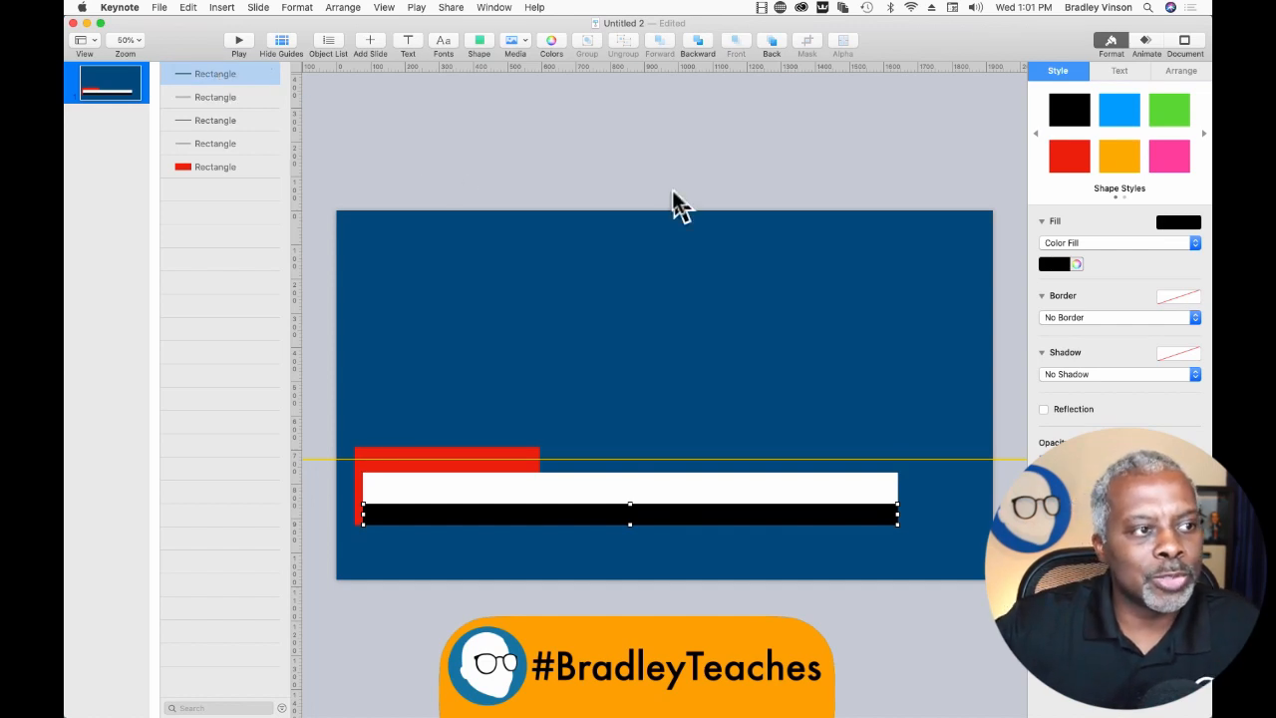
click(1108, 154)
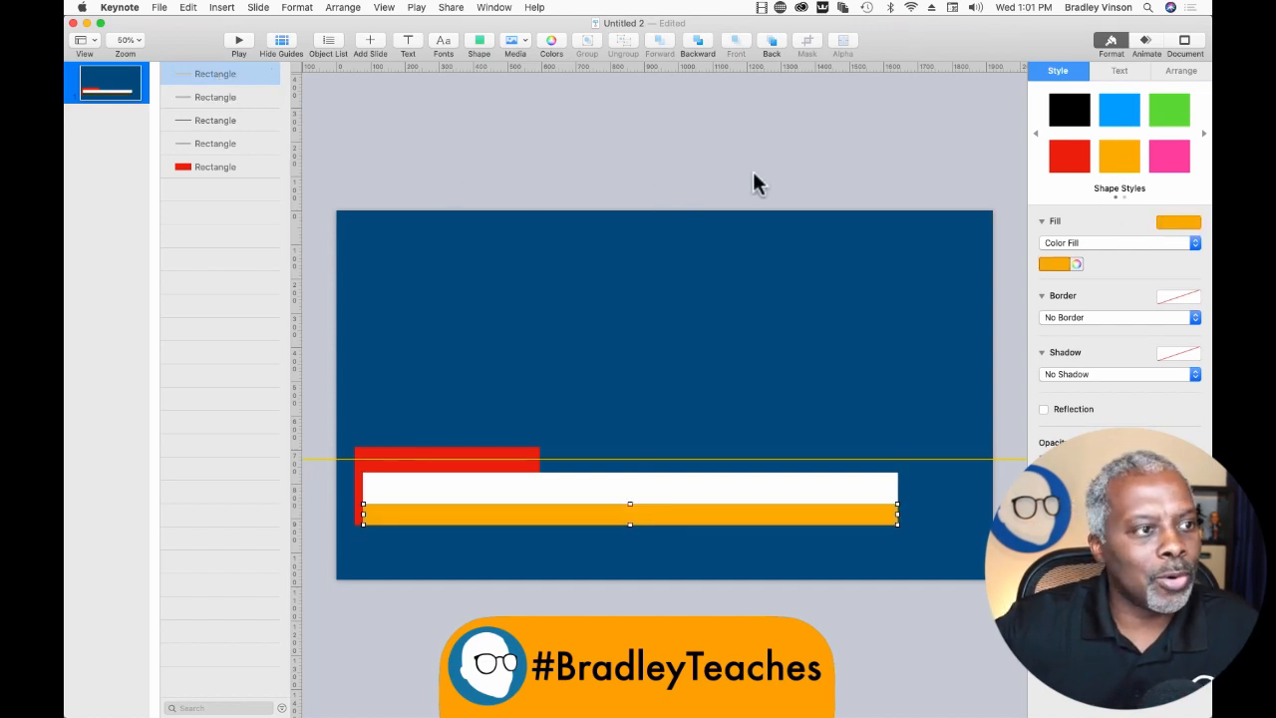
click(247, 98)
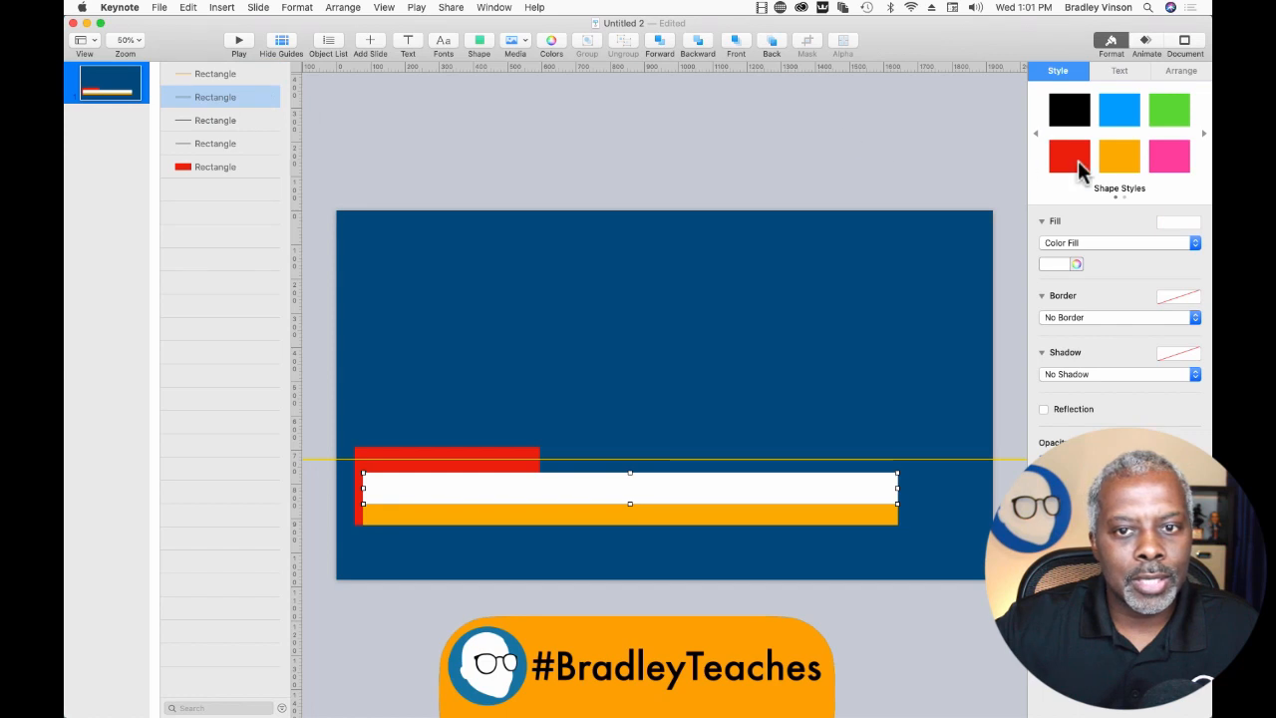
click(1169, 109)
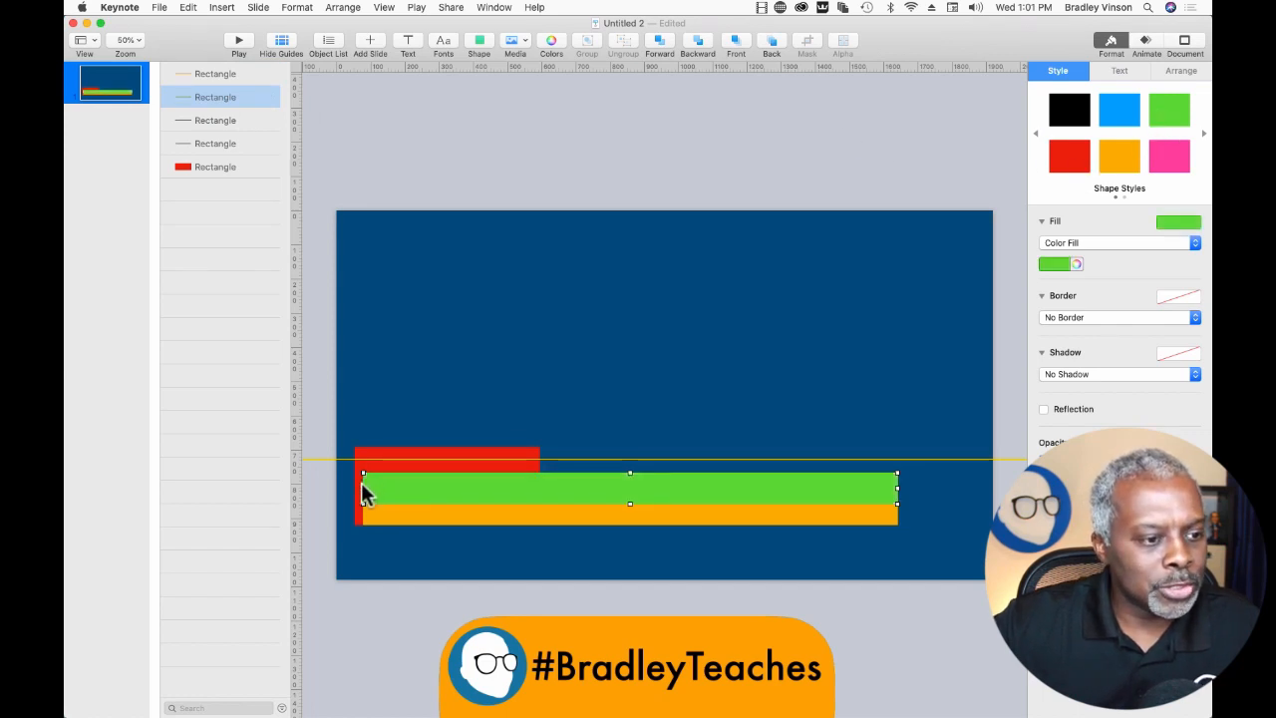
Shorten the green and orange bars to small blocks of equal width at the right end of the long bars.
drag(364, 489, 832, 498)
click(429, 512)
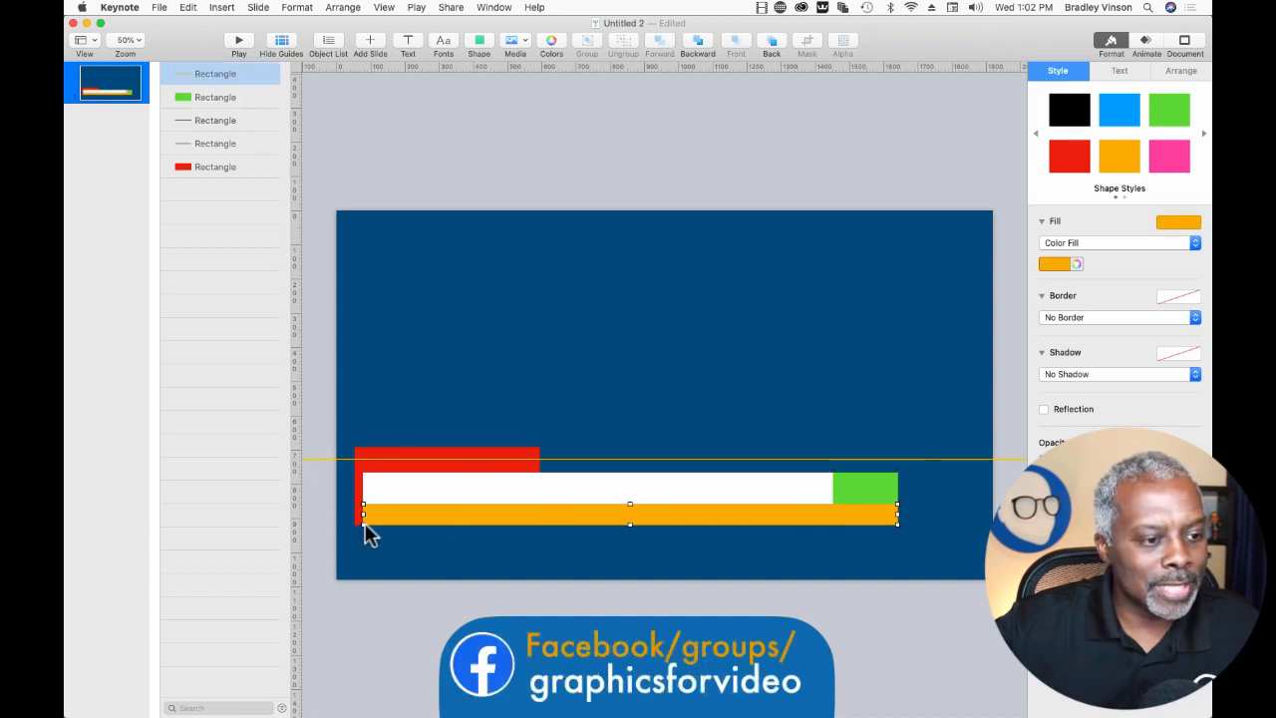
drag(363, 514, 831, 552)
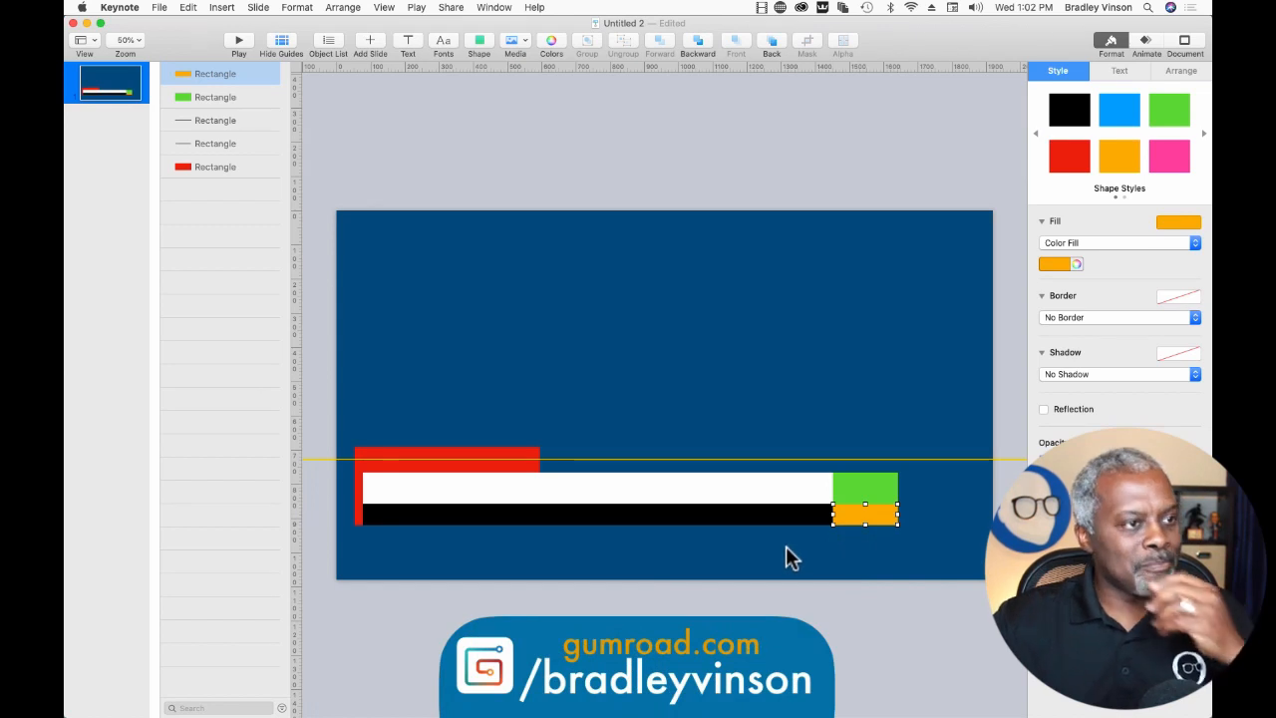
Move the green and orange blocks together to the right, leaving a small gap after the long bars.
click(866, 486)
drag(864, 492, 934, 505)
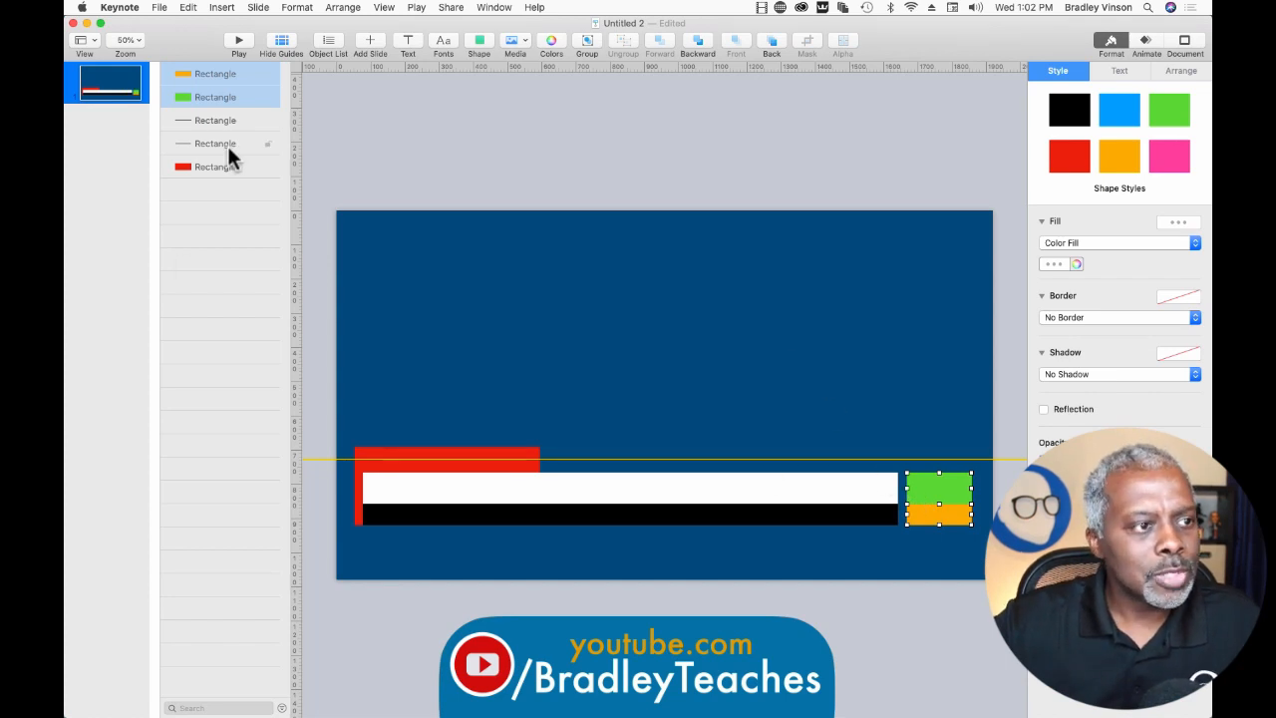
click(250, 255)
Bring the green block in front of the orange one and fill it with white.
click(936, 499)
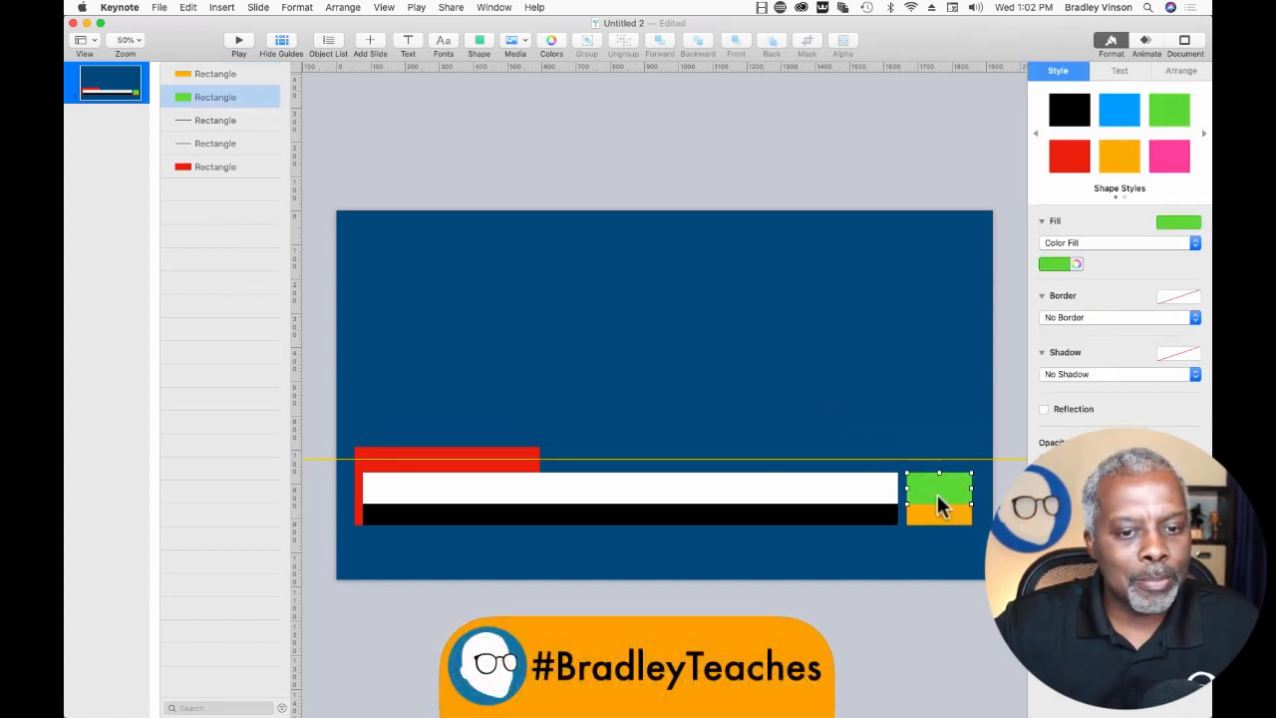
click(943, 517)
click(940, 495)
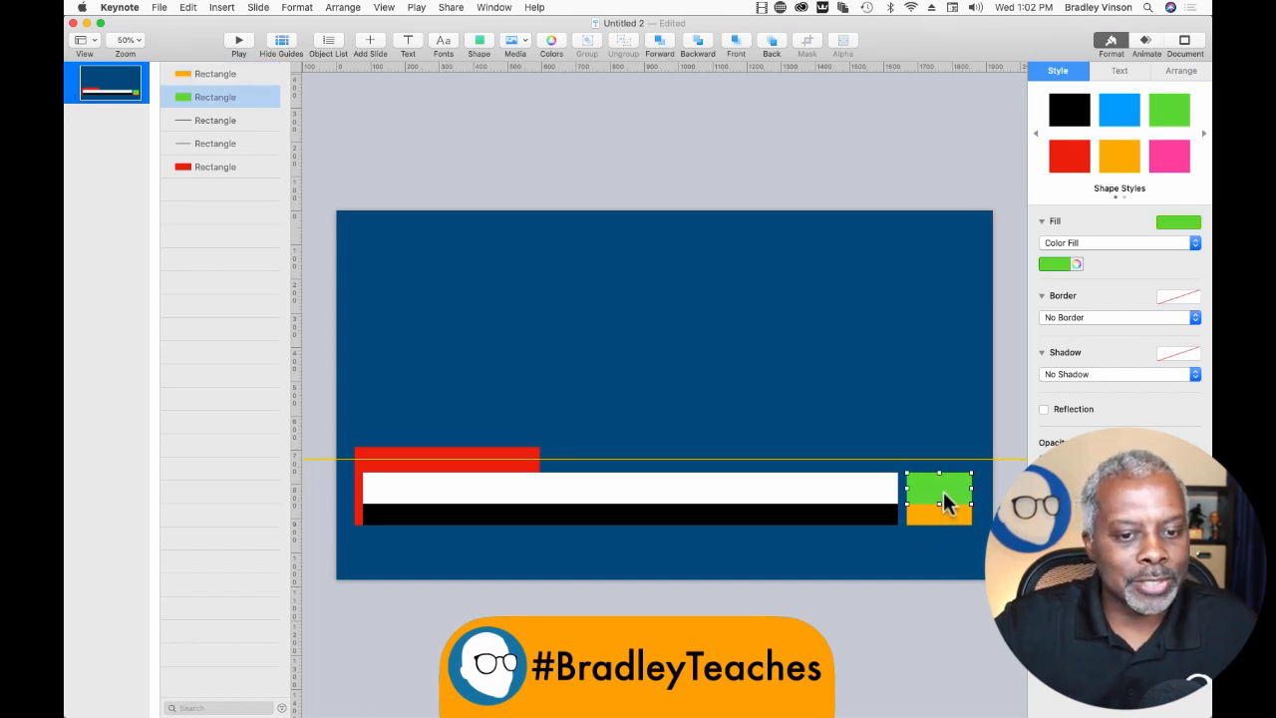
mouse_move(221, 102)
mouse_down()
mouse_move(222, 63)
mouse_move(210, 85)
mouse_up()
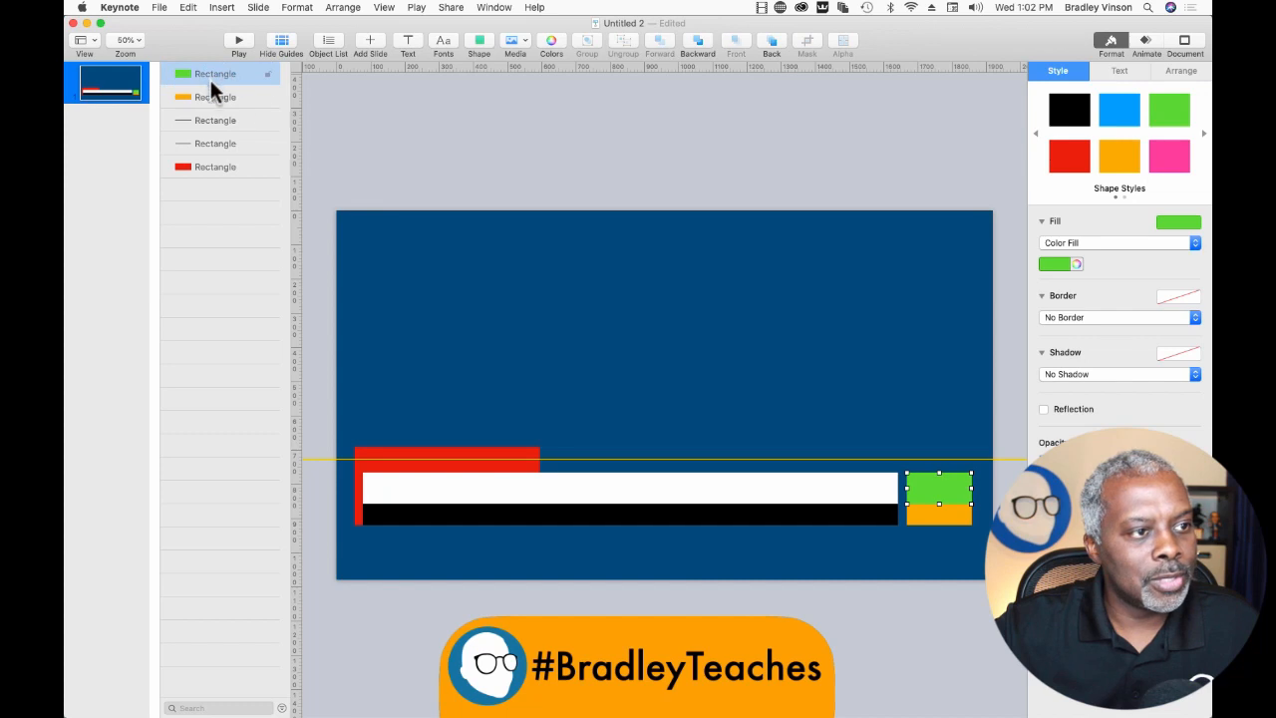
click(1047, 264)
click(1000, 347)
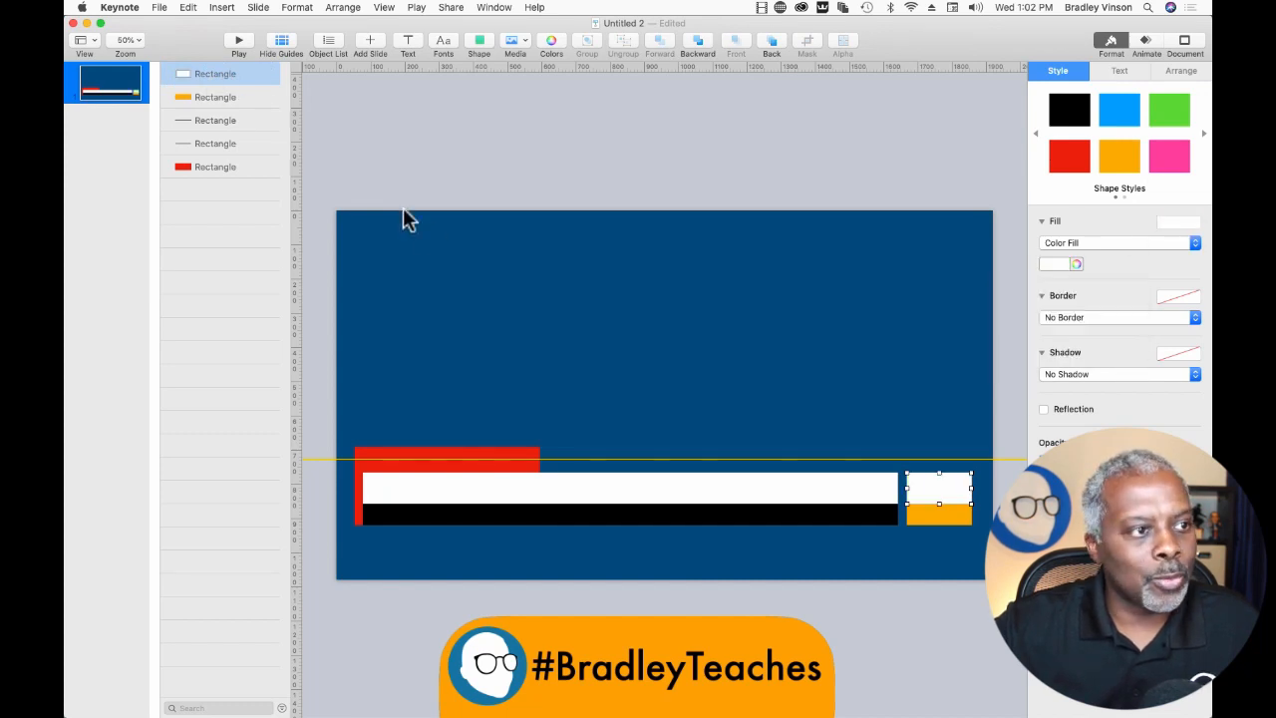
Apply the black shape style to the small orange block.
click(237, 97)
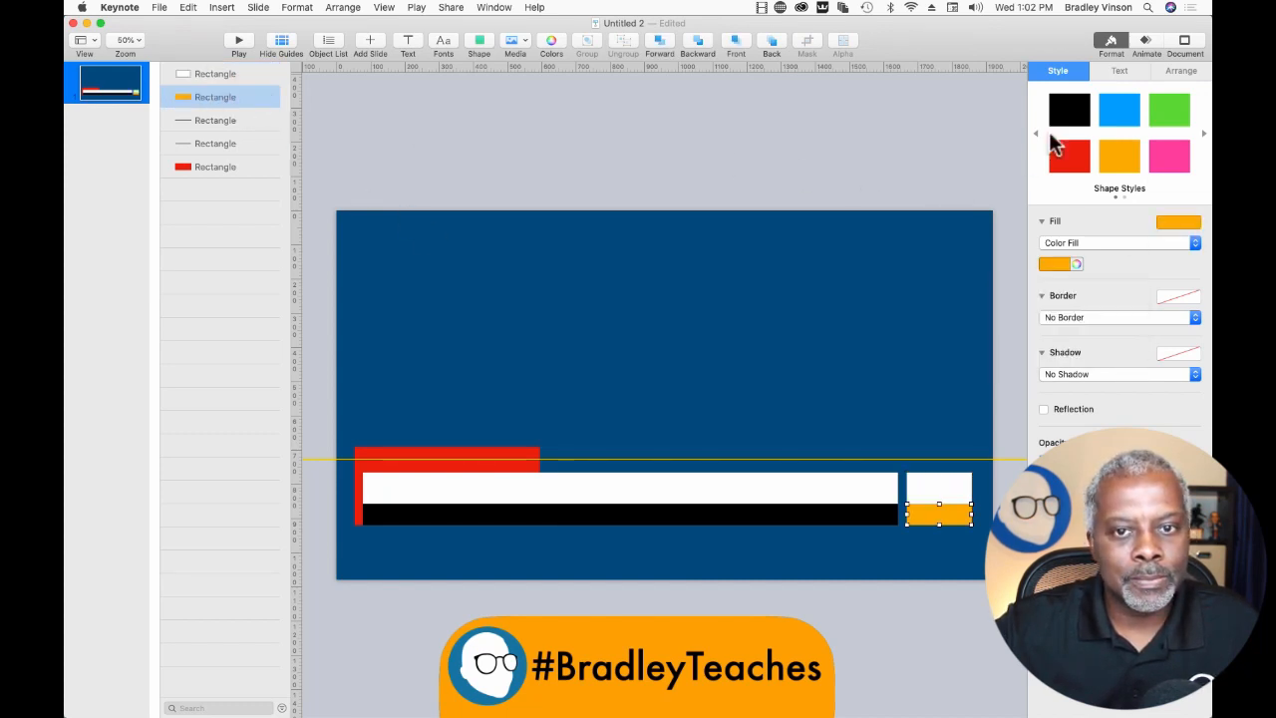
click(1069, 110)
click(901, 169)
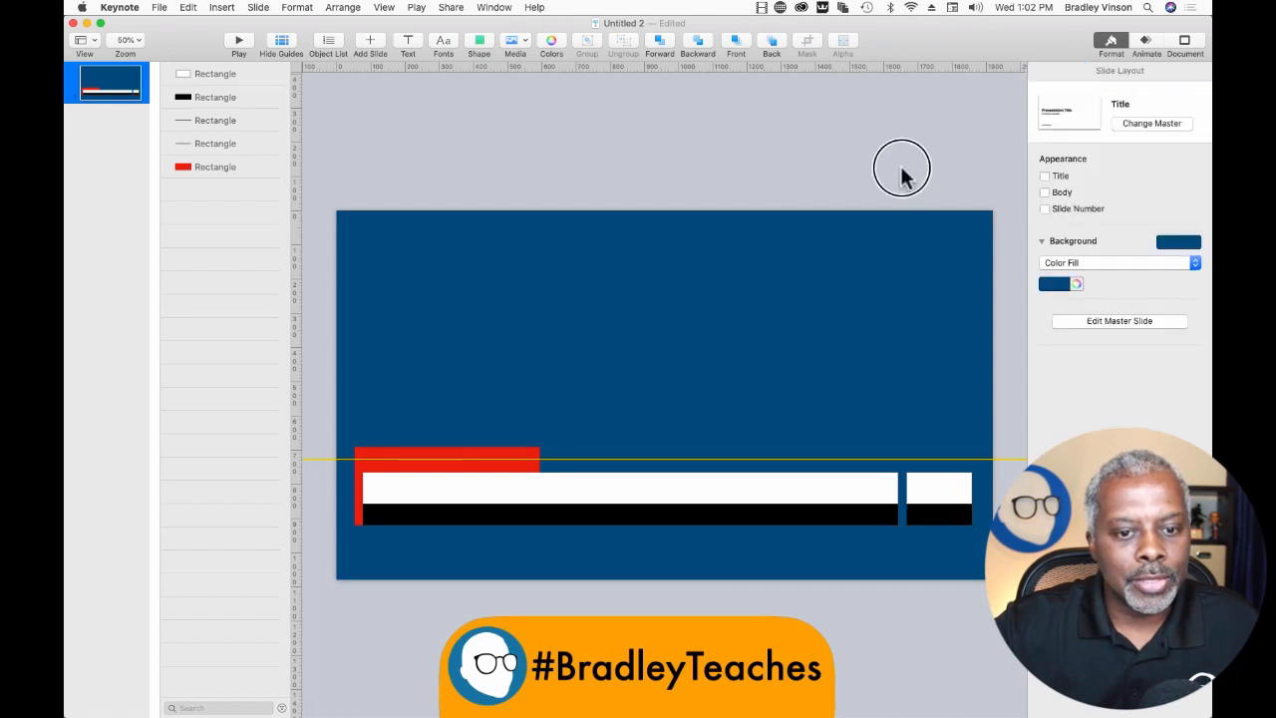
Extend the small white block slightly downward over the black block below it.
click(945, 491)
drag(938, 505, 937, 512)
Duplicate the small black block, extend the copy upward past the small white block and apply the red shape style.
click(208, 98)
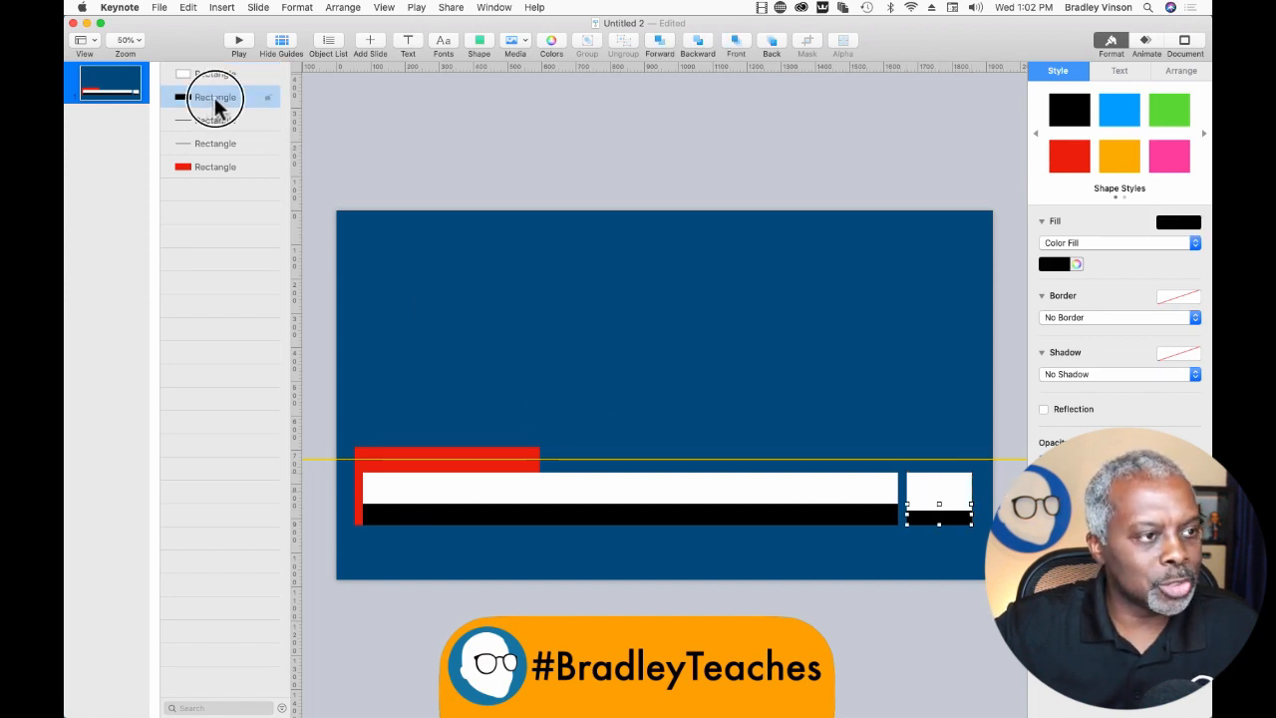
drag(217, 107, 213, 116)
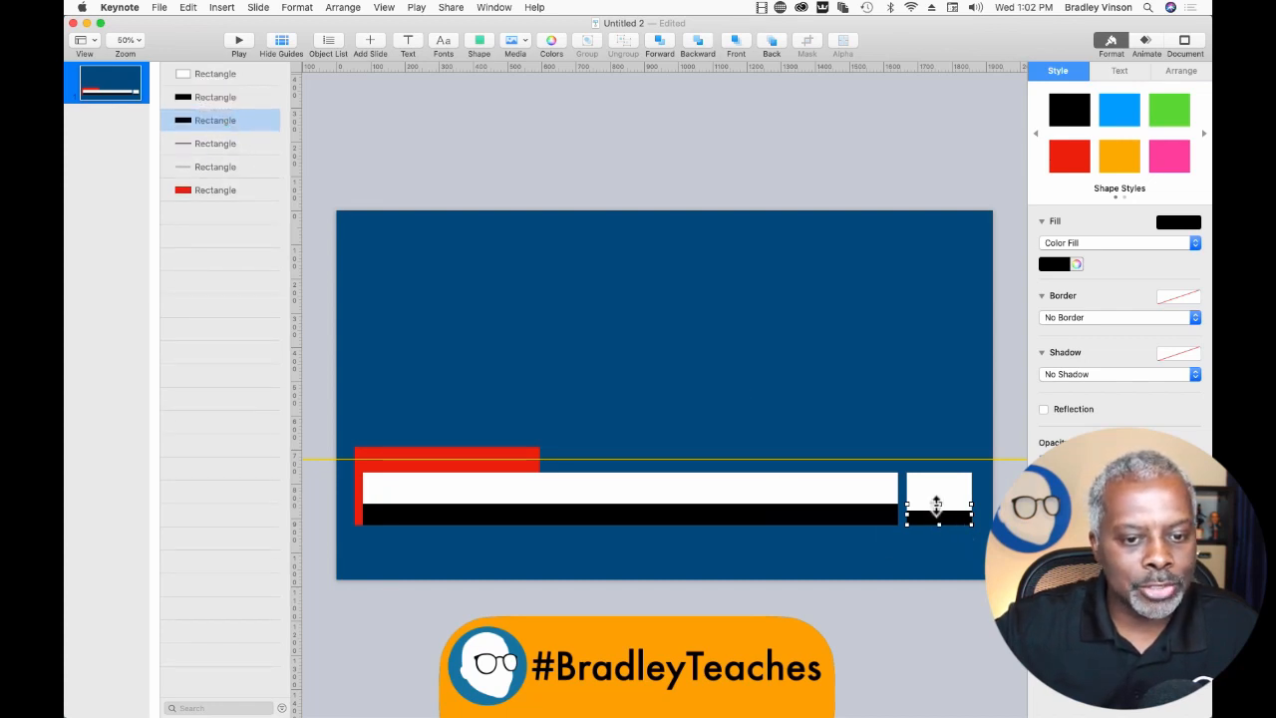
drag(938, 503, 938, 456)
click(1069, 160)
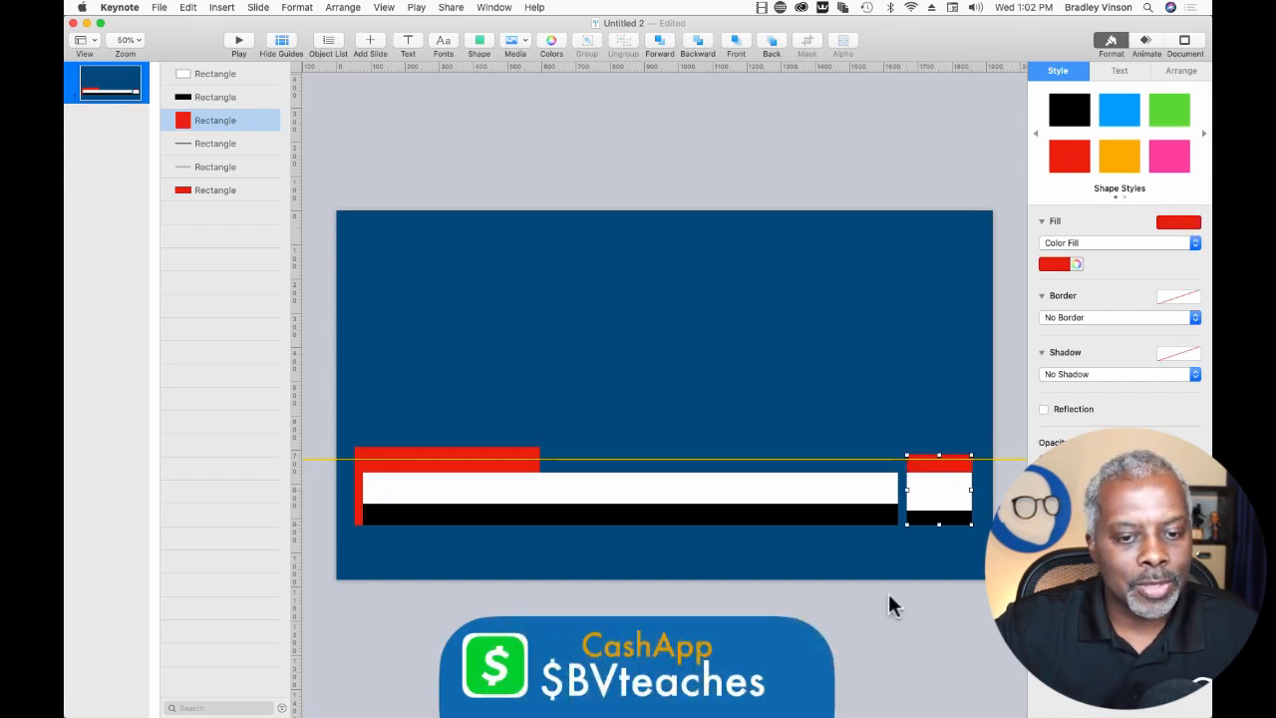
click(894, 693)
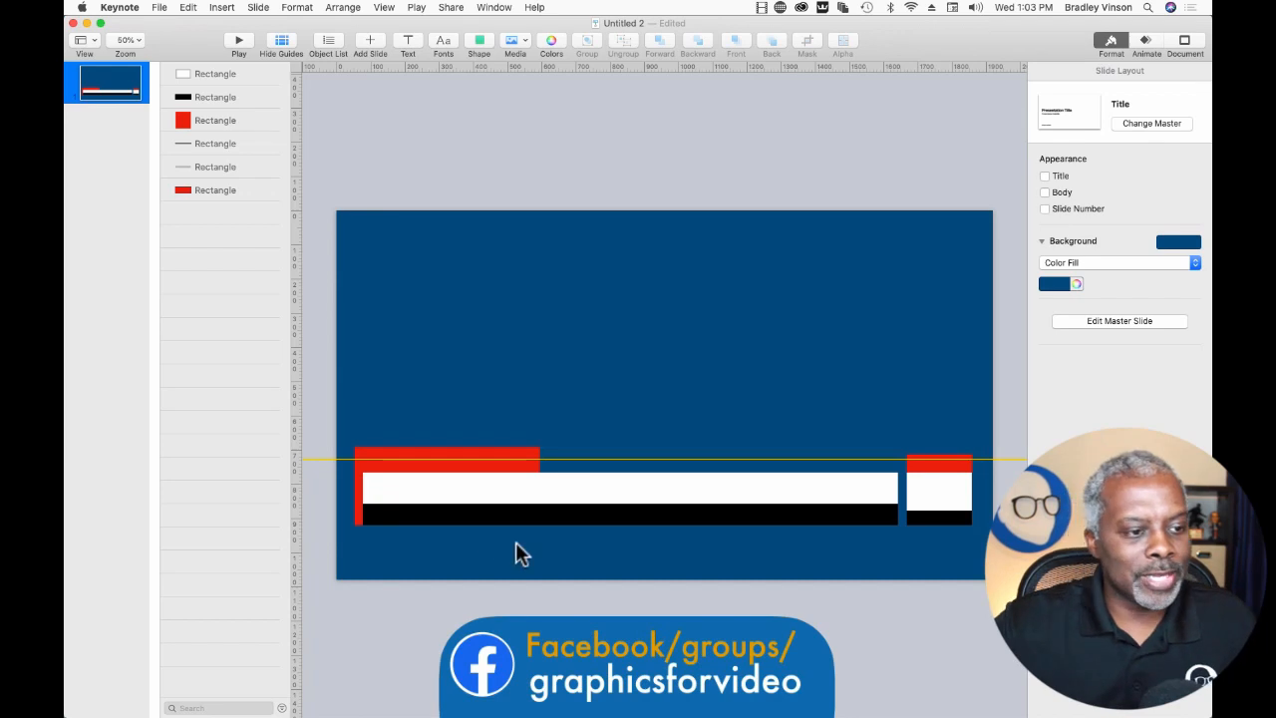
Move all the lower-third rectangles together down to just above the slide's bottom edge.
drag(312, 396, 975, 559)
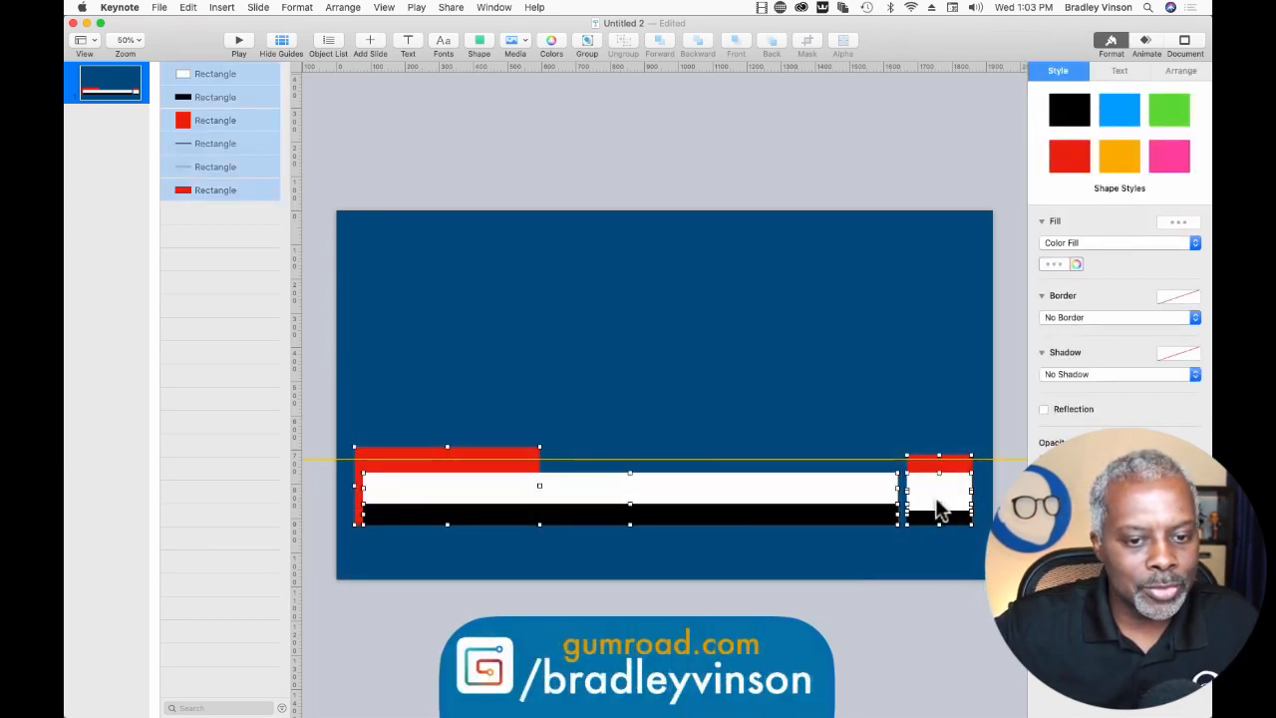
drag(939, 500, 940, 553)
click(928, 626)
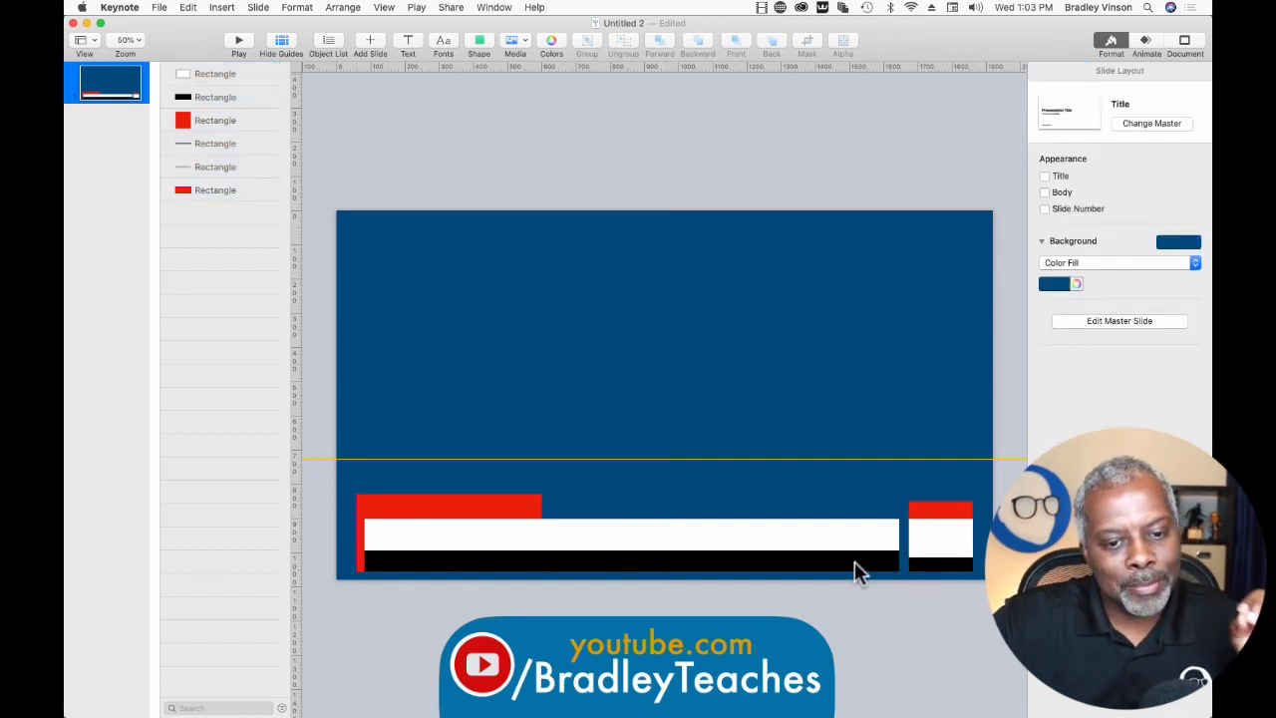
Duplicate the small black block, make the copy red and narrow it to a thin strip at the block's right edge.
click(218, 93)
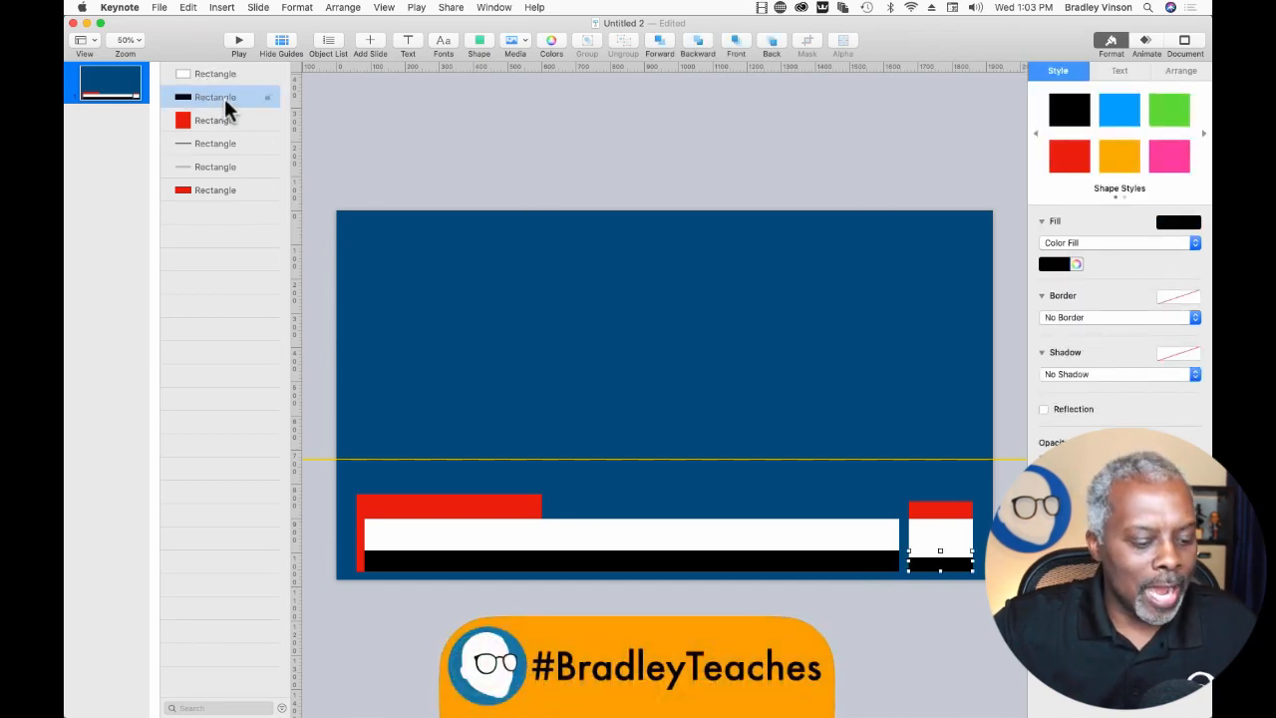
drag(226, 109, 227, 114)
click(217, 100)
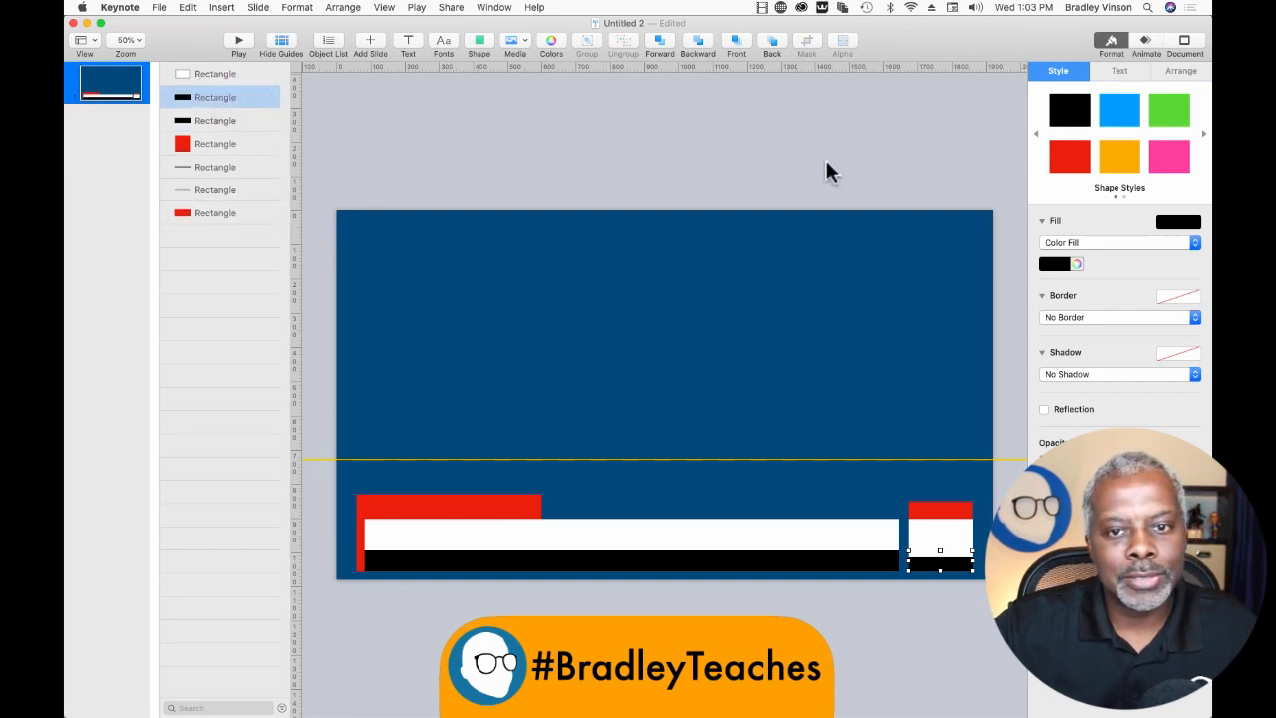
click(1067, 159)
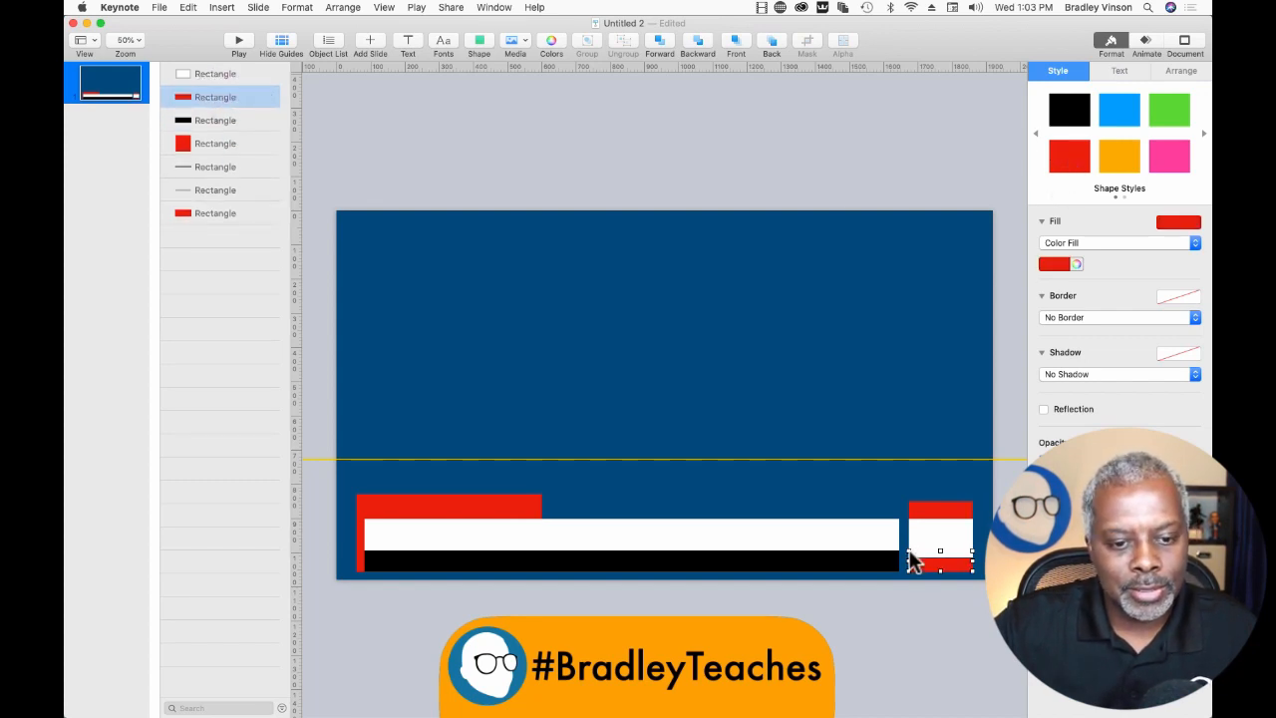
drag(908, 560, 969, 562)
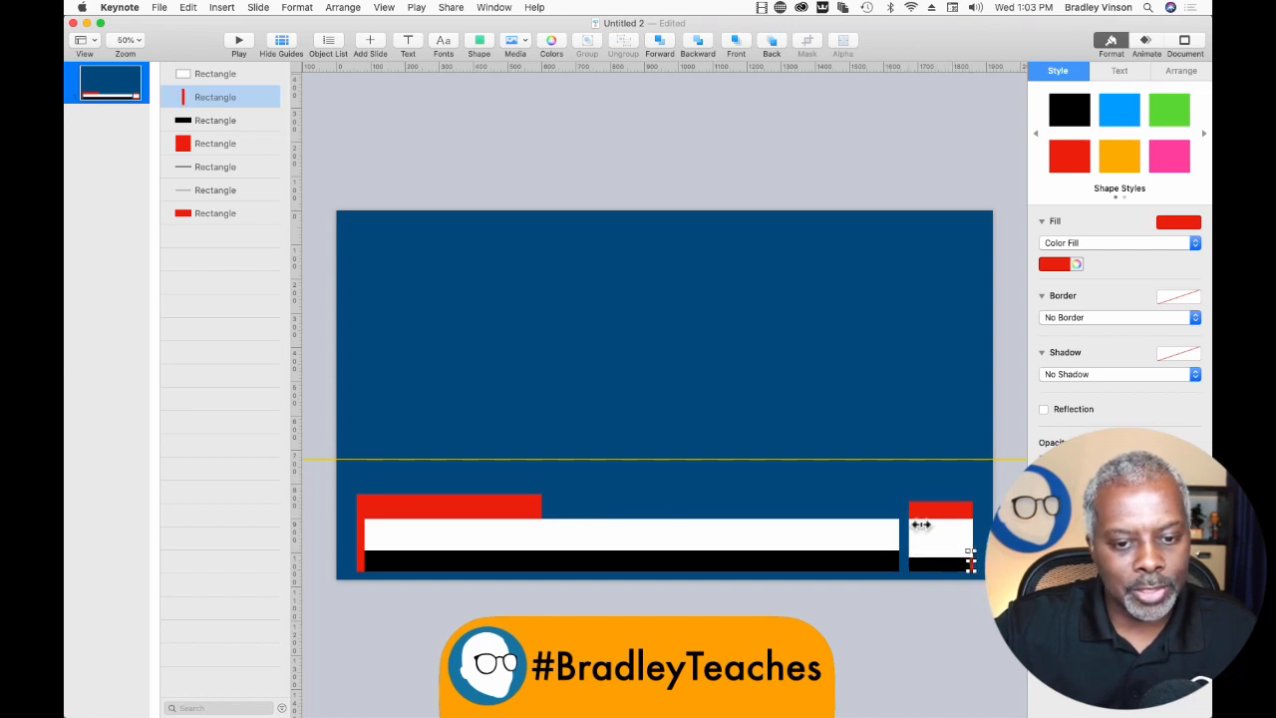
click(895, 182)
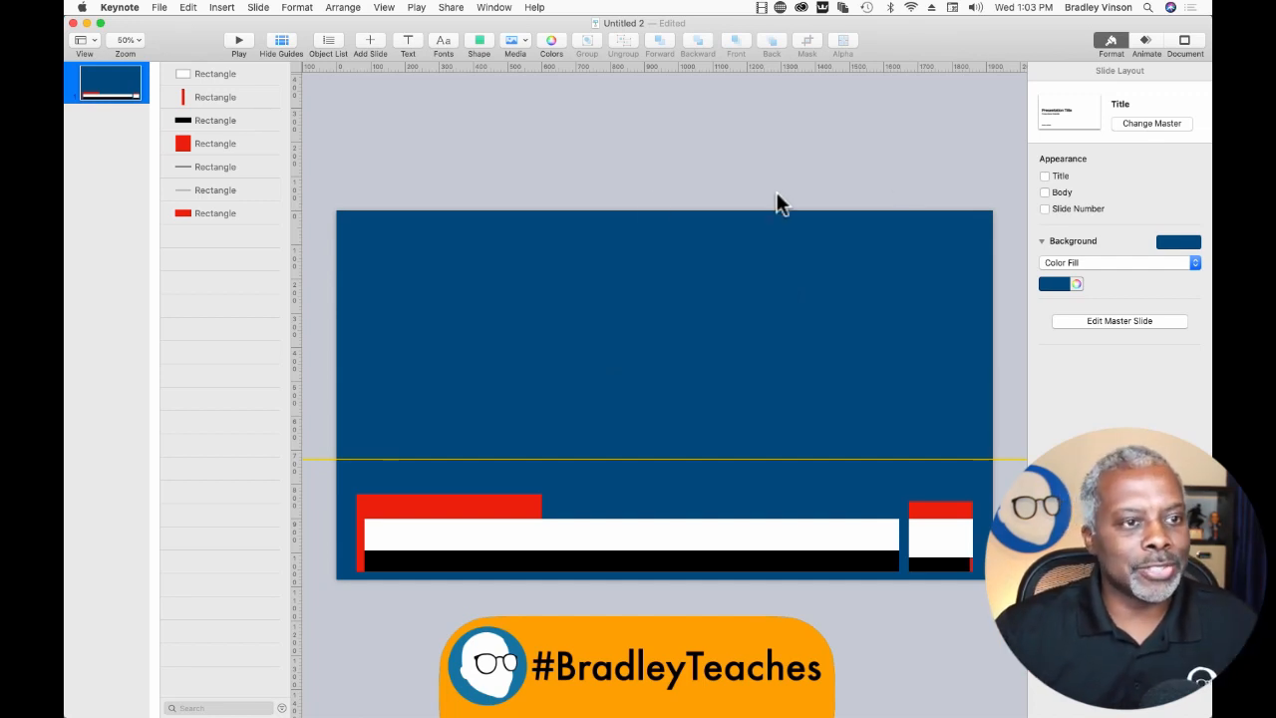
Add a text box to the slide reading "BREAKING NEWS".
click(405, 46)
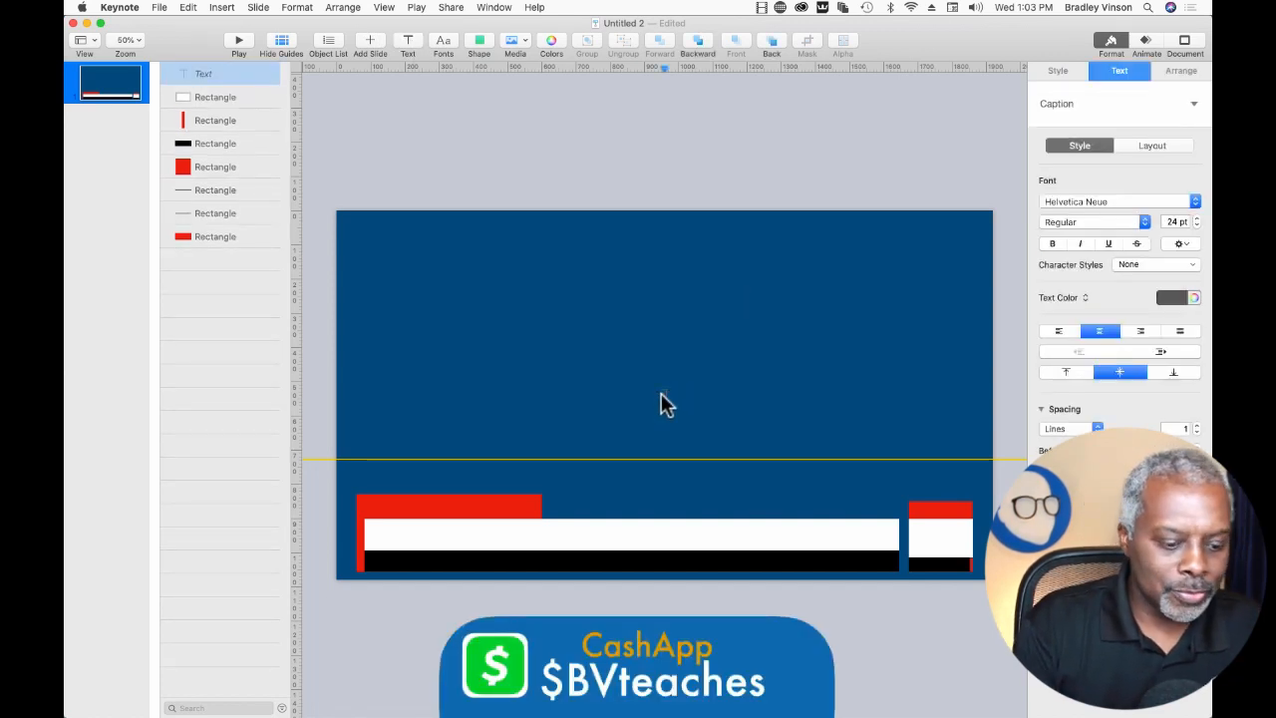
text(bre)
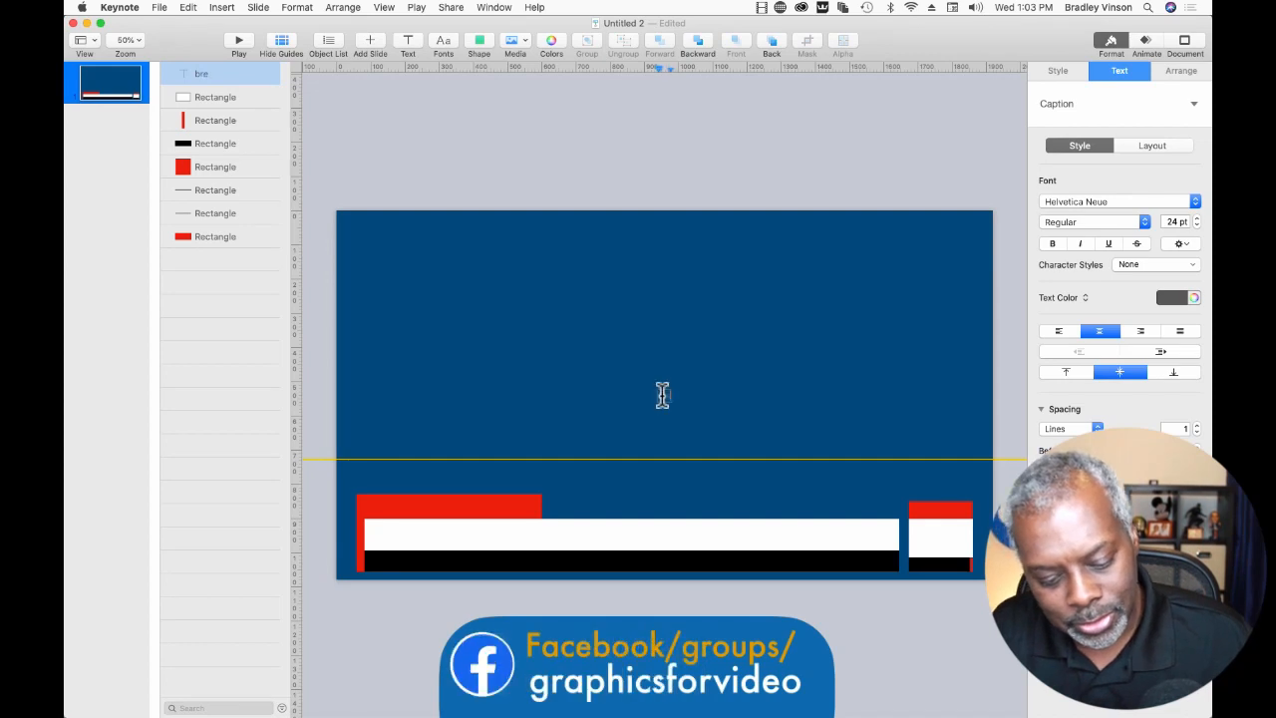
key(BackSpace)
key(BackSpace)
key(BackSpace)
text(BREAKING NEWS)
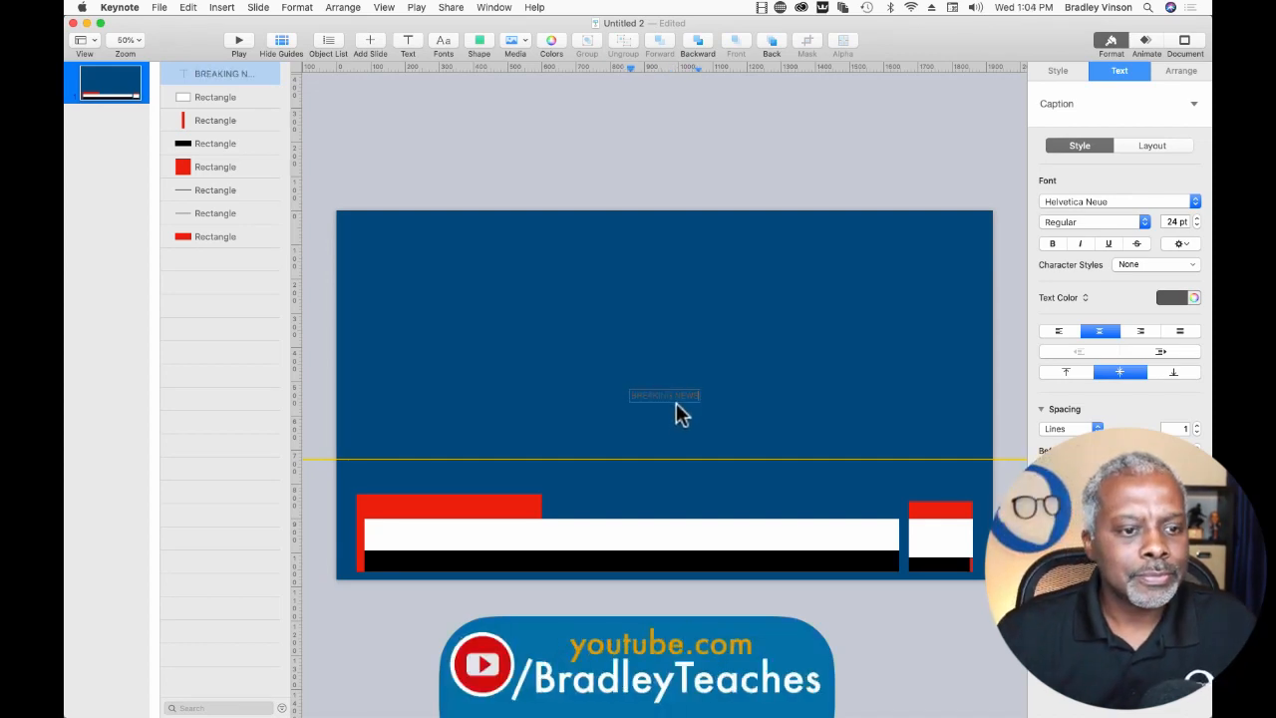
Format the BREAKING NEWS text as white Century Gothic Bold at 60 pt.
triple_click(678, 395)
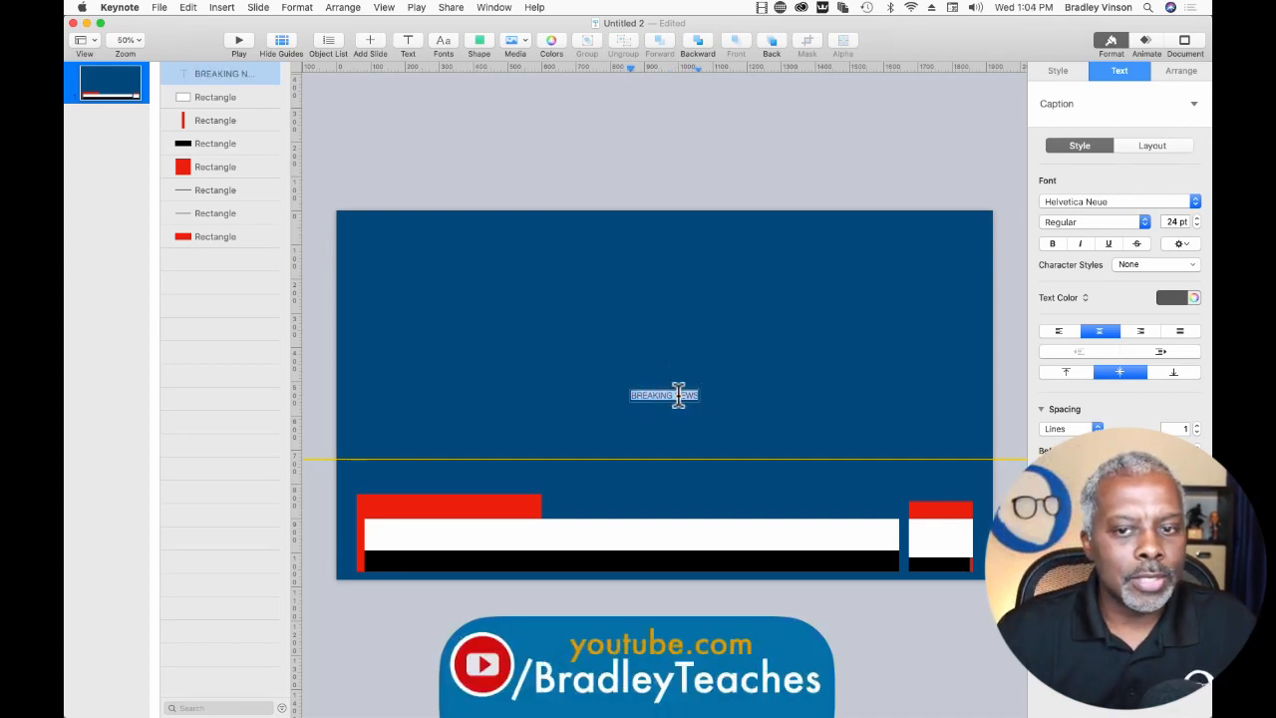
click(1168, 299)
click(1054, 384)
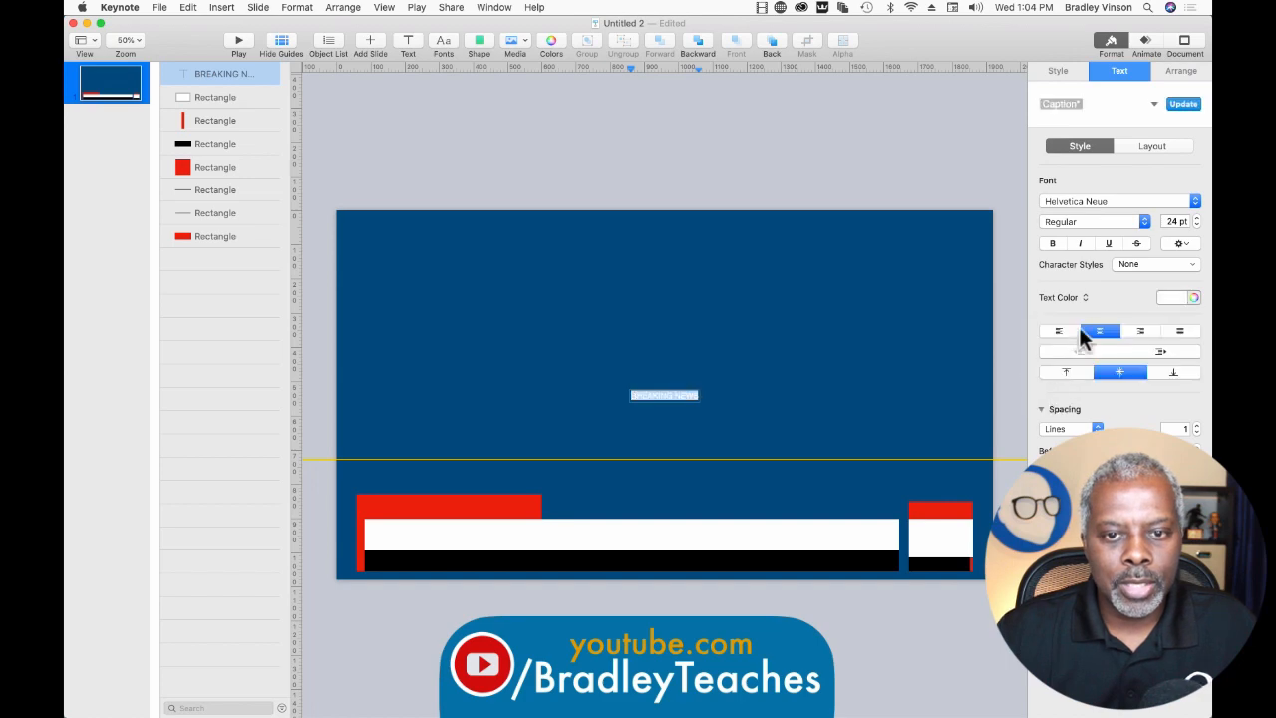
click(1079, 200)
scroll(1078, 199, up, 15)
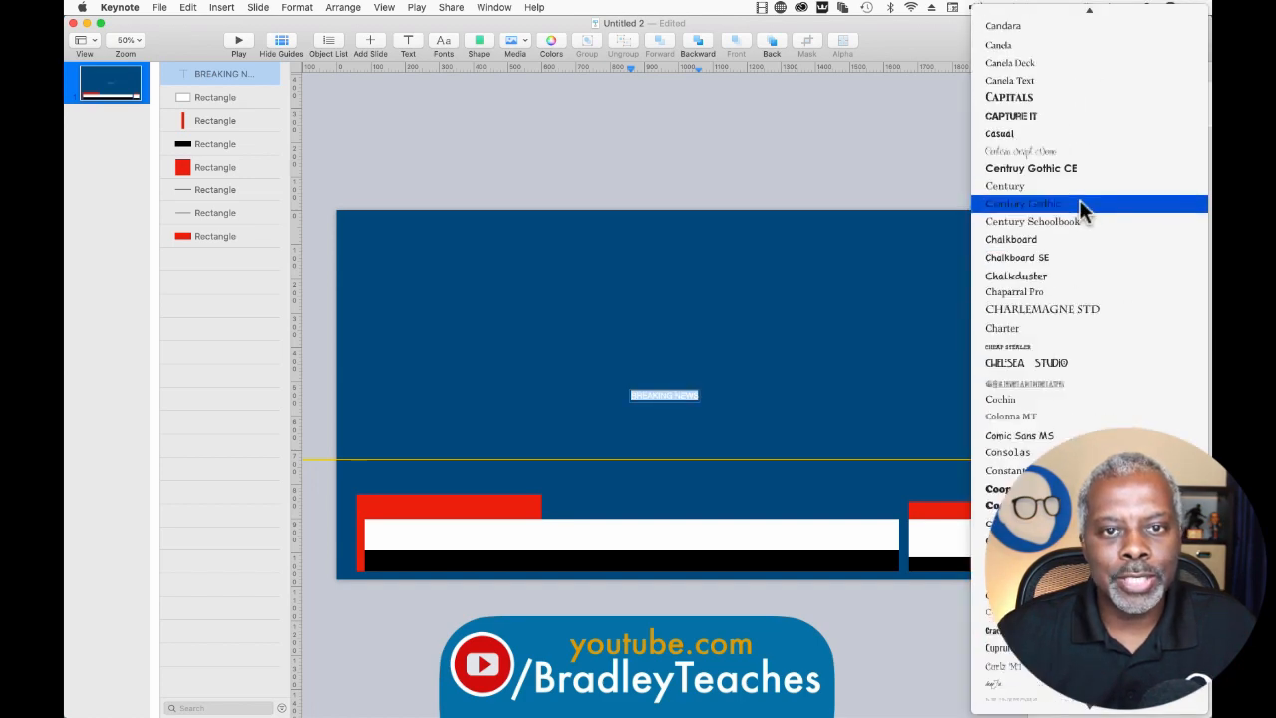
scroll(1079, 199, up, 20)
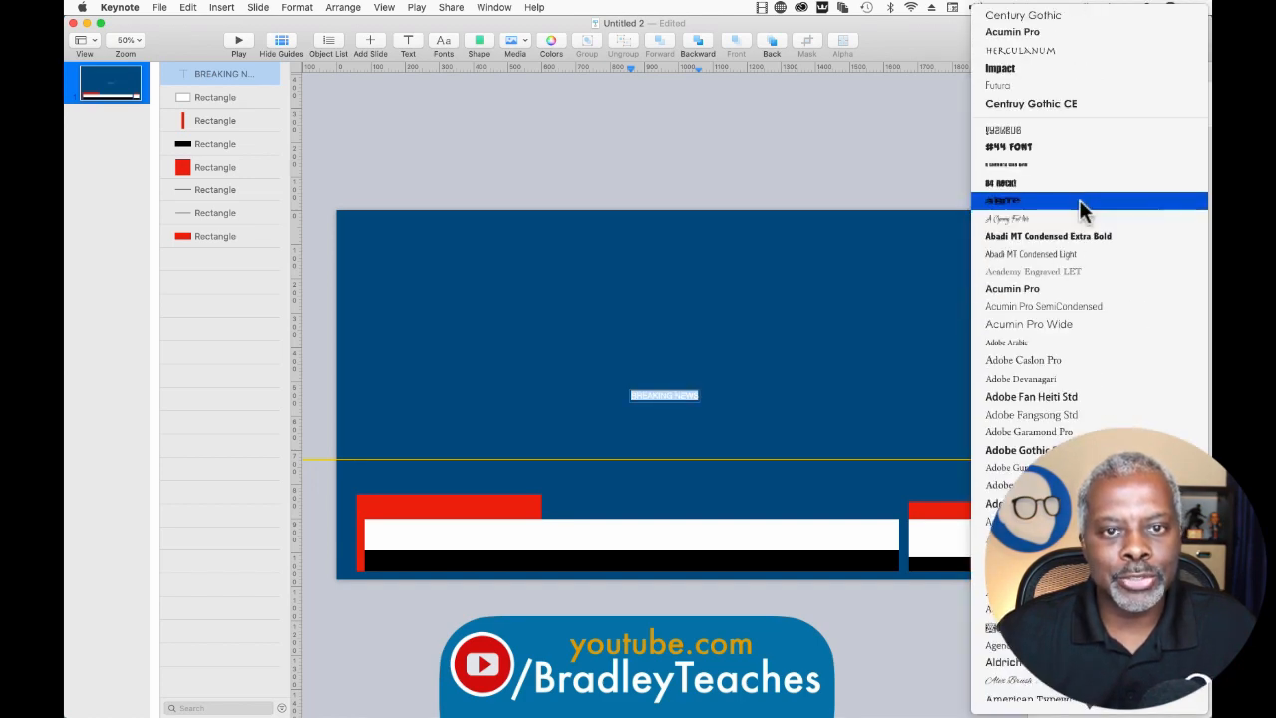
click(1044, 28)
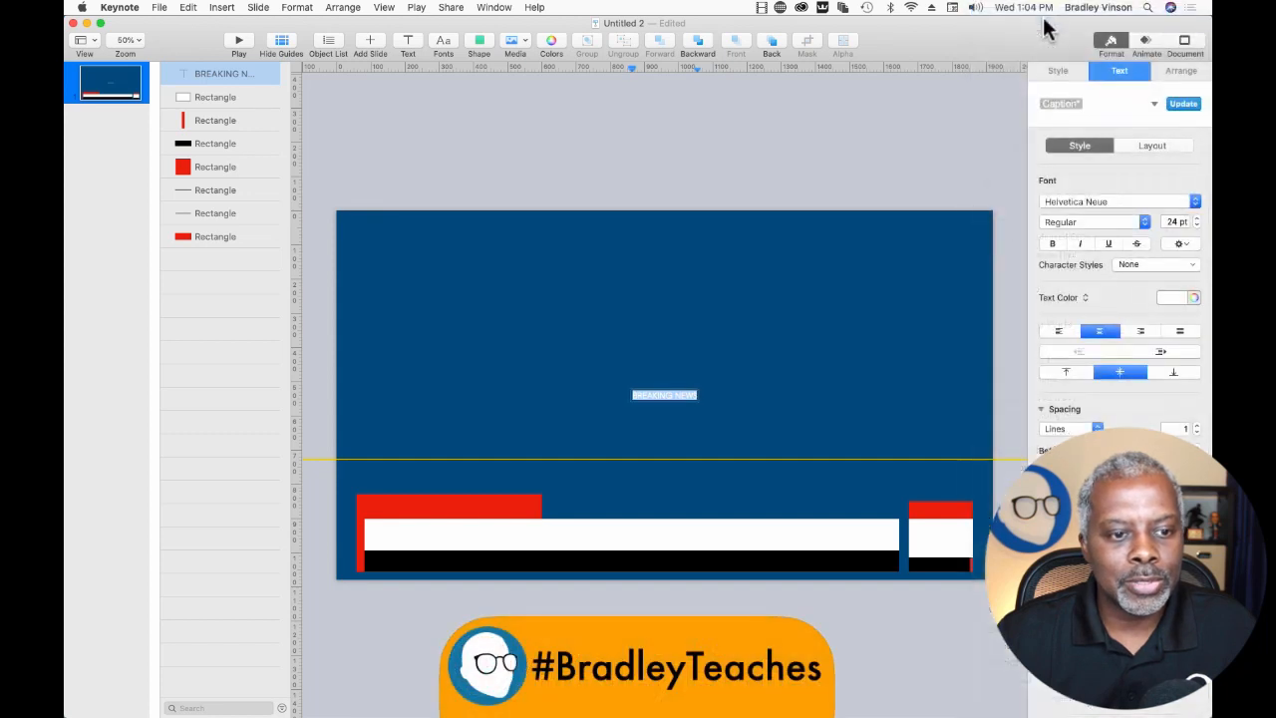
click(1045, 244)
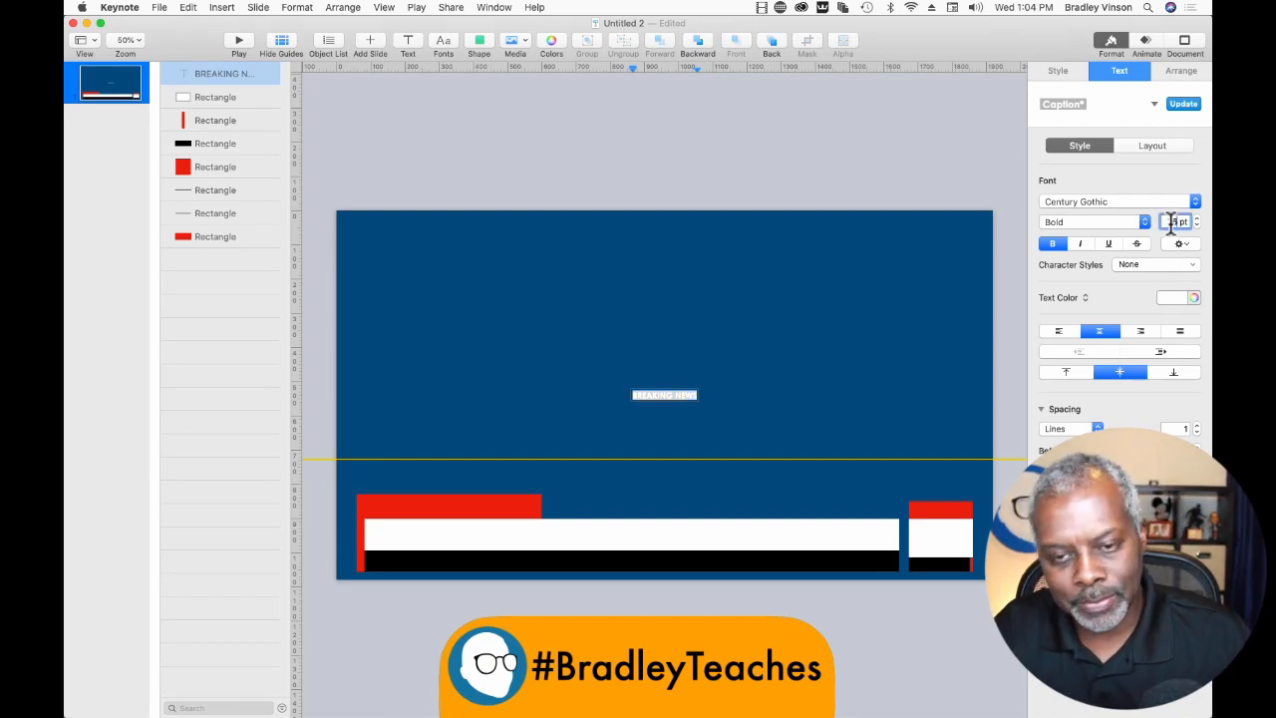
text(40)
key(Return)
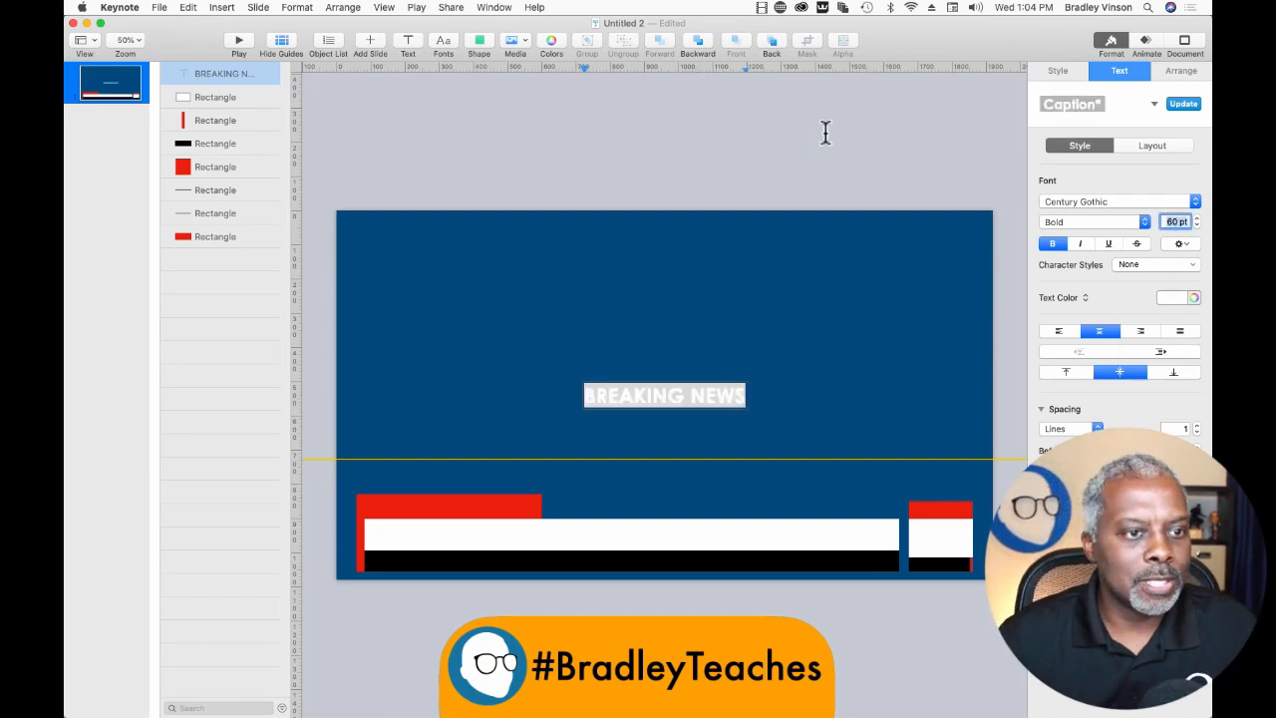
Place BREAKING NEWS on the large red block above the white bar and raise that block's top edge slightly.
click(696, 165)
drag(668, 395, 445, 506)
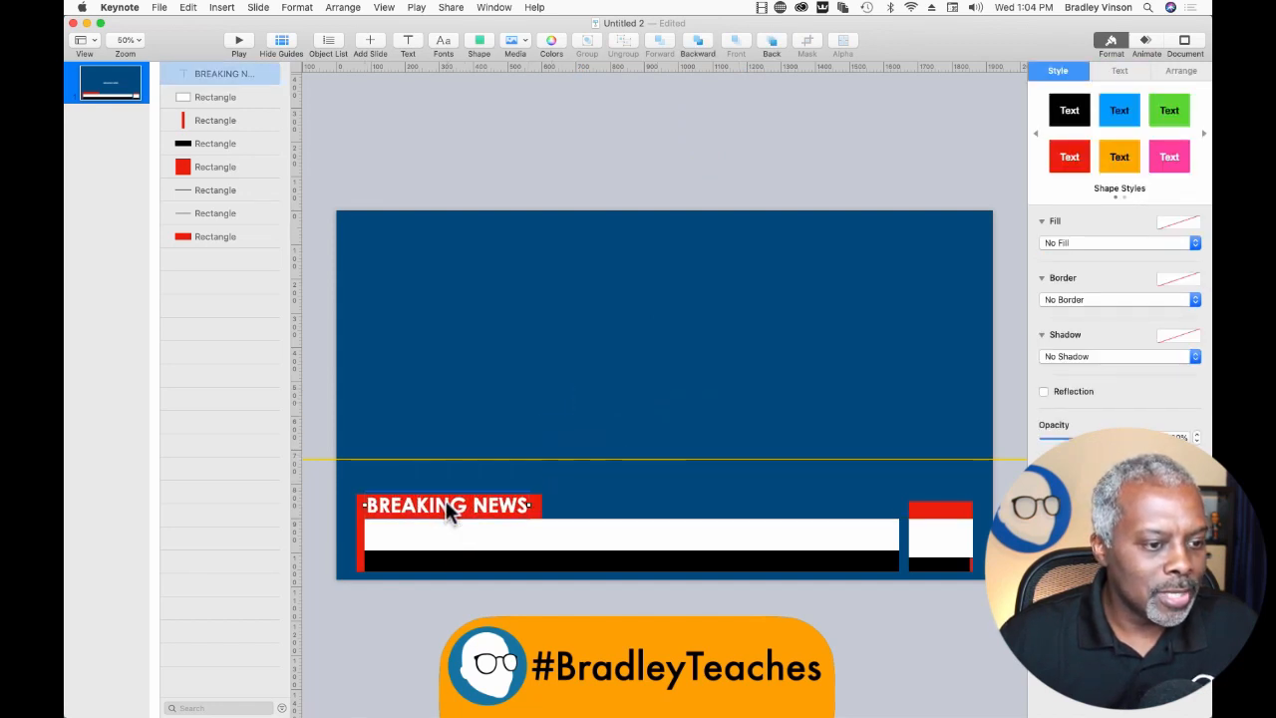
click(540, 506)
drag(449, 494, 448, 480)
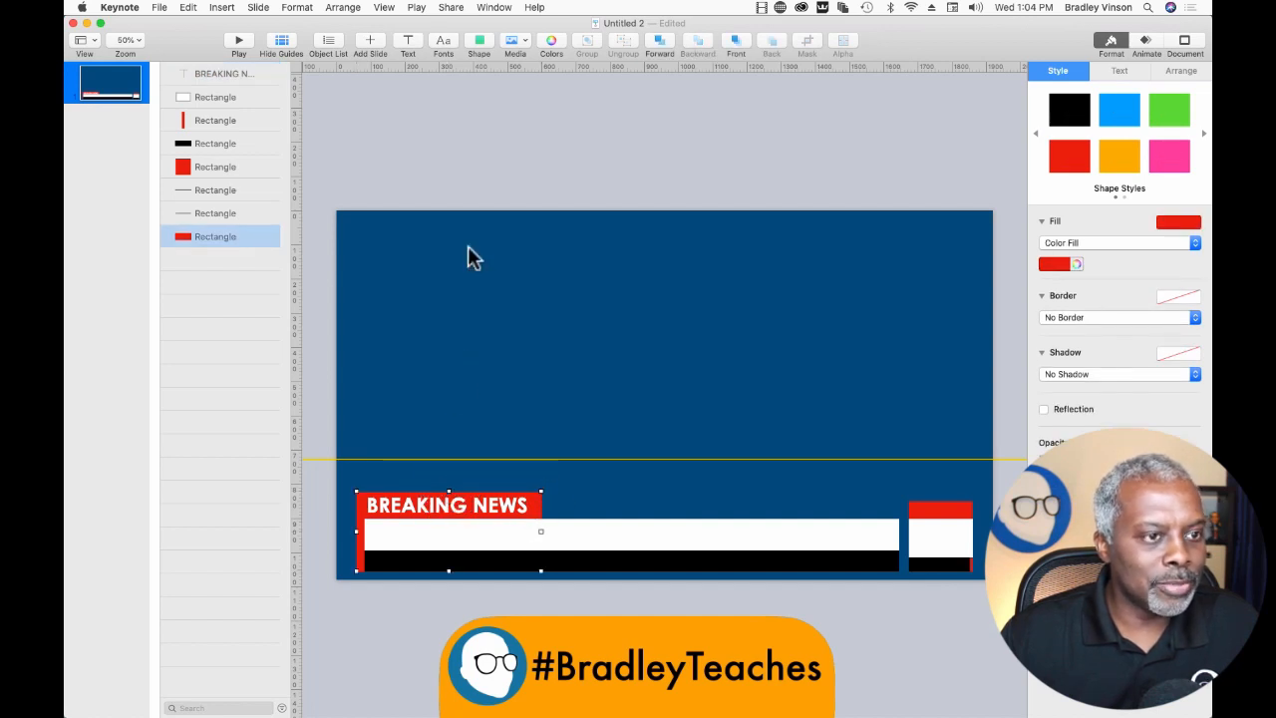
click(465, 179)
Duplicate the BREAKING NEWS text and place the copy on the long white bar.
click(396, 505)
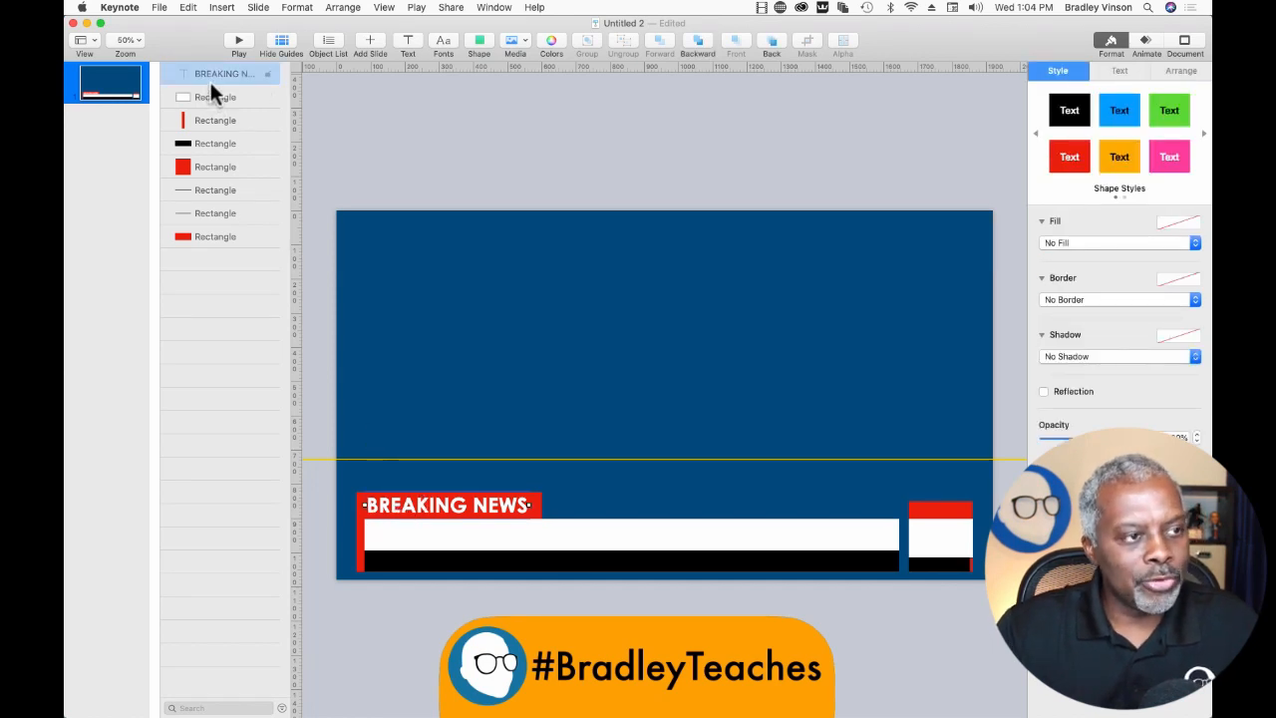
drag(219, 78, 220, 96)
drag(404, 518, 413, 535)
Set the copied text on the white bar to black at 65 pt.
triple_click(413, 536)
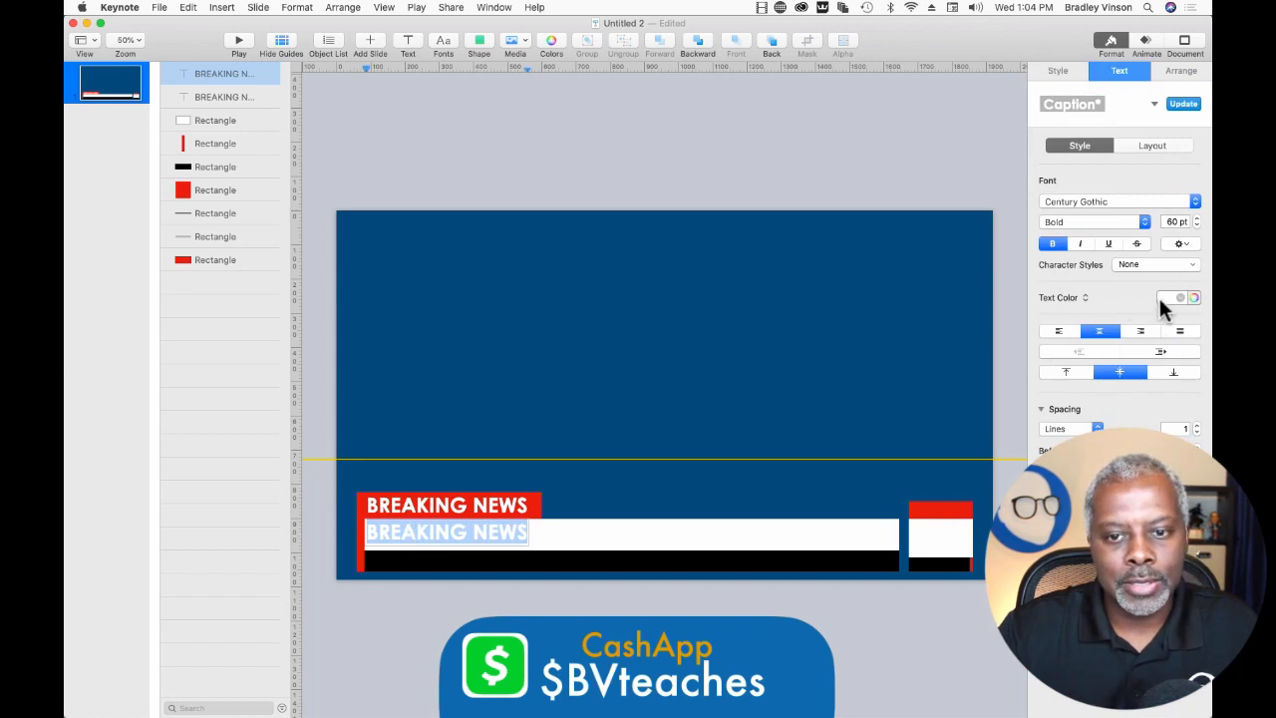
click(1159, 296)
click(1157, 382)
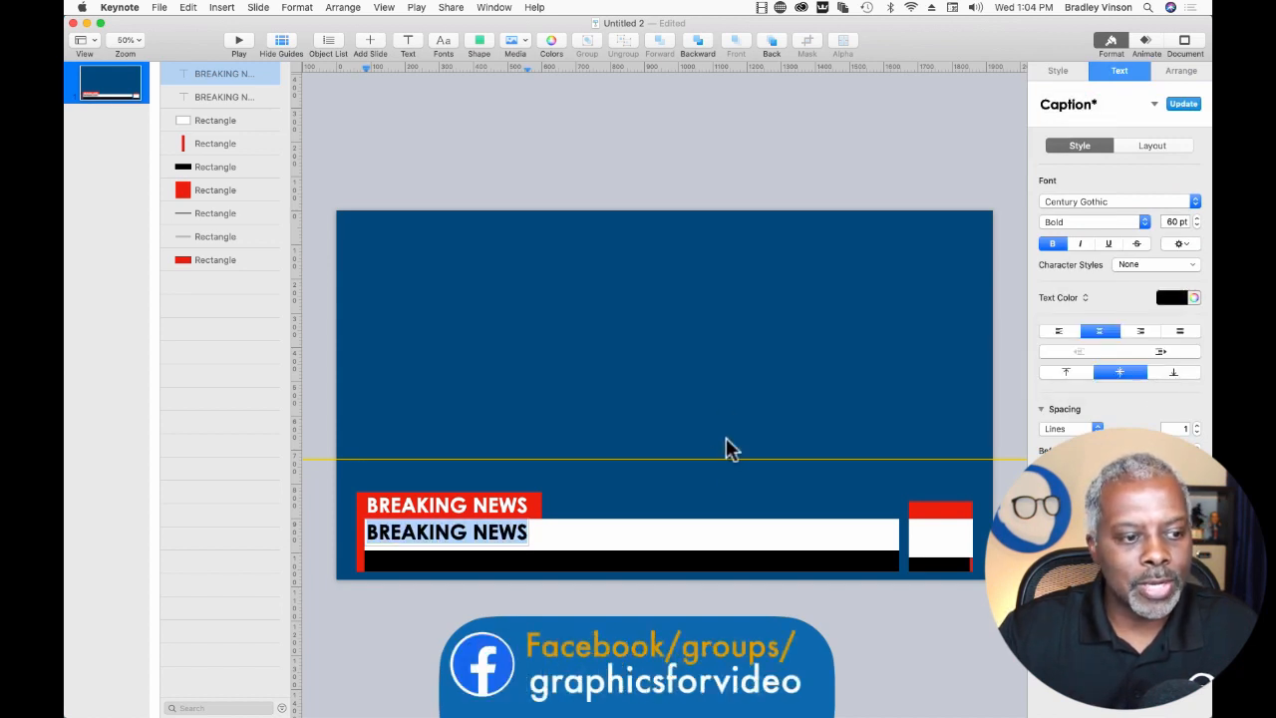
click(1195, 216)
click(1195, 217)
click(1195, 217)
click(1195, 216)
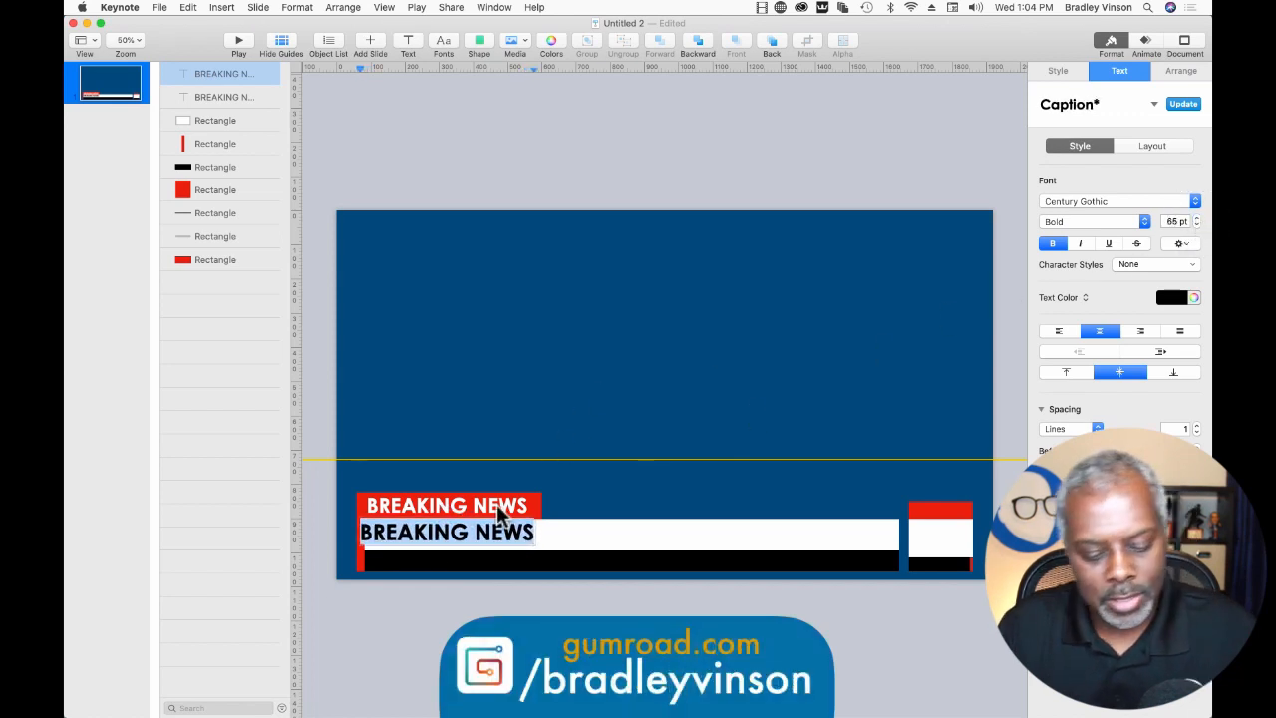
Replace the white bar's text with "VLOGMAS IS AWESOME!" and align it with the bar's left end.
text(VLOG)
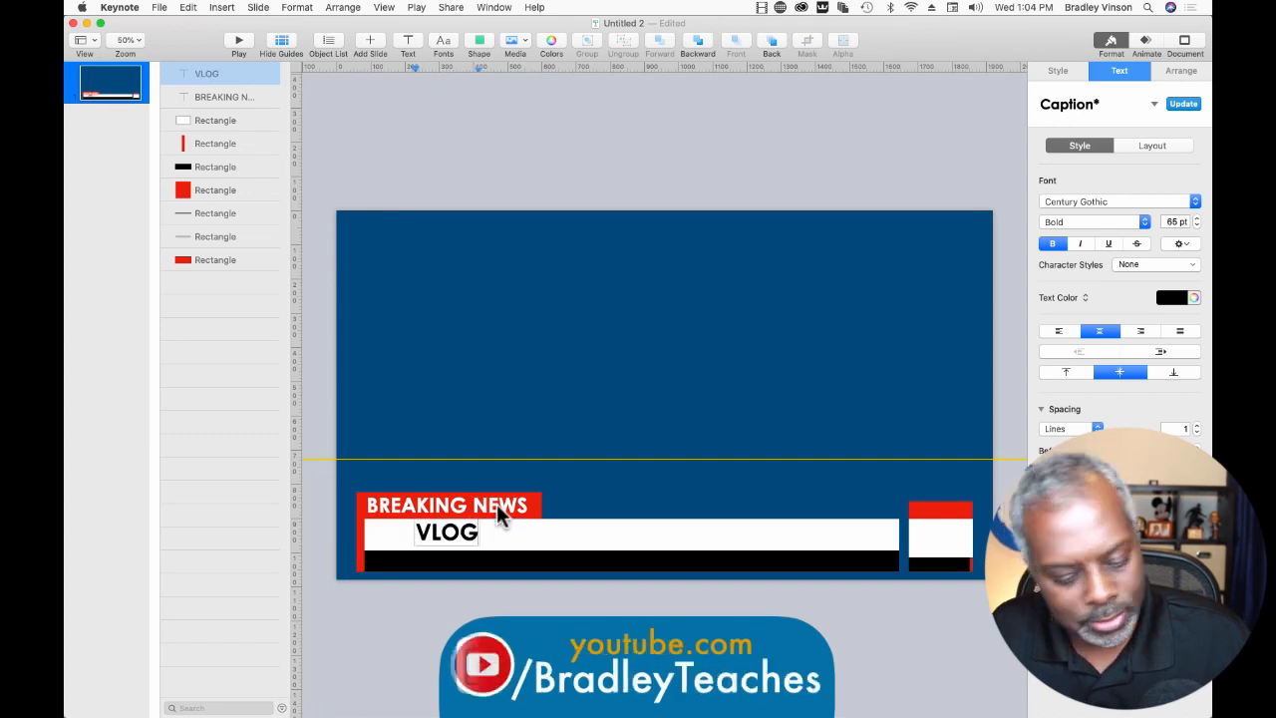
text(MAS I)
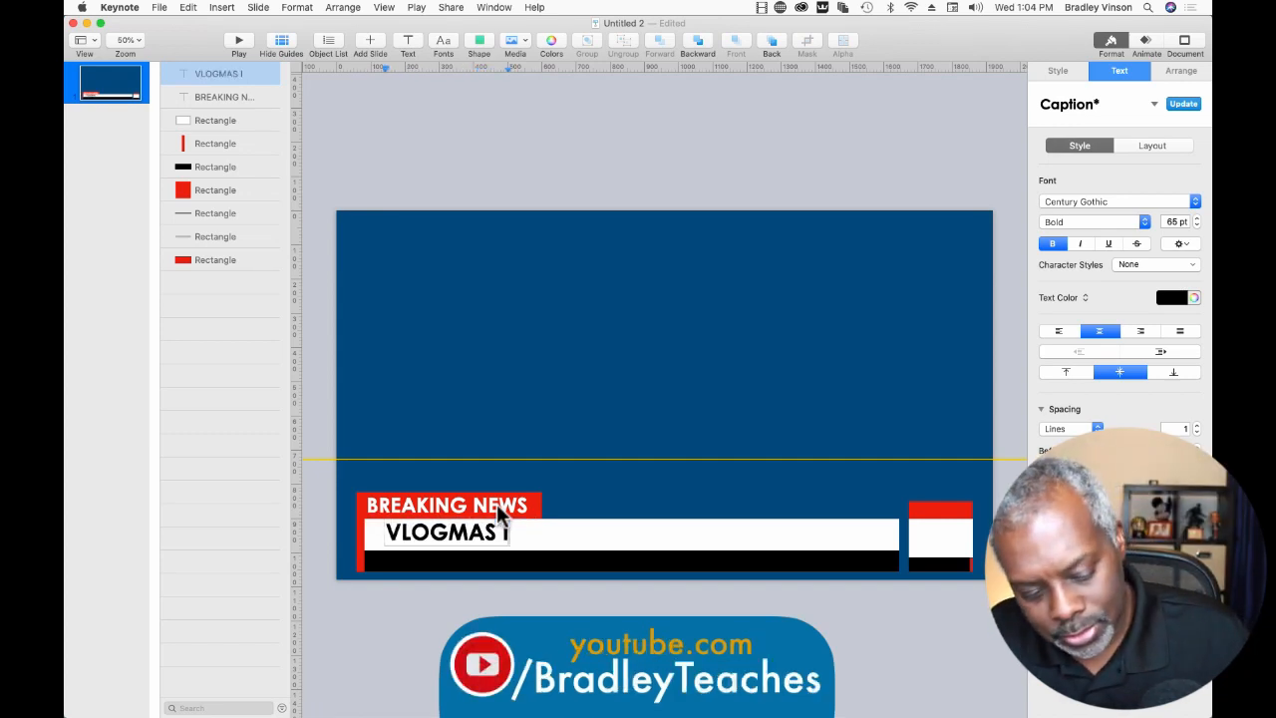
text(S AWE)
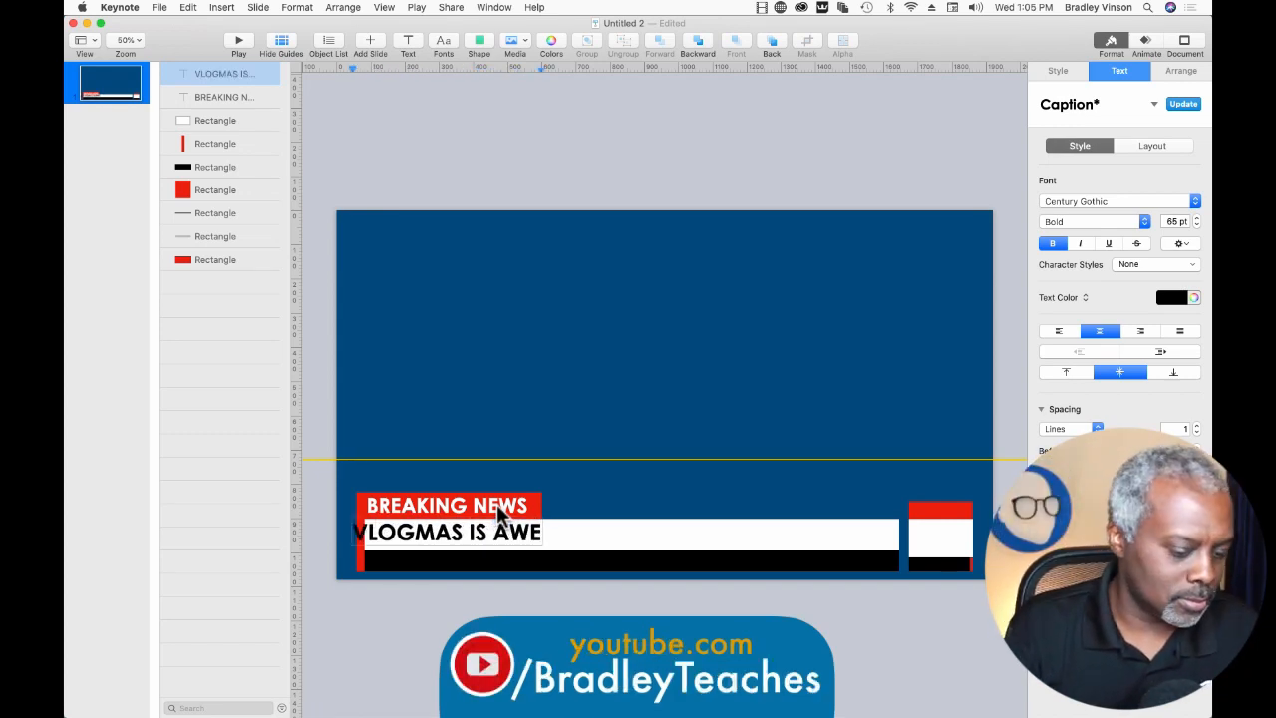
text(SOME!)
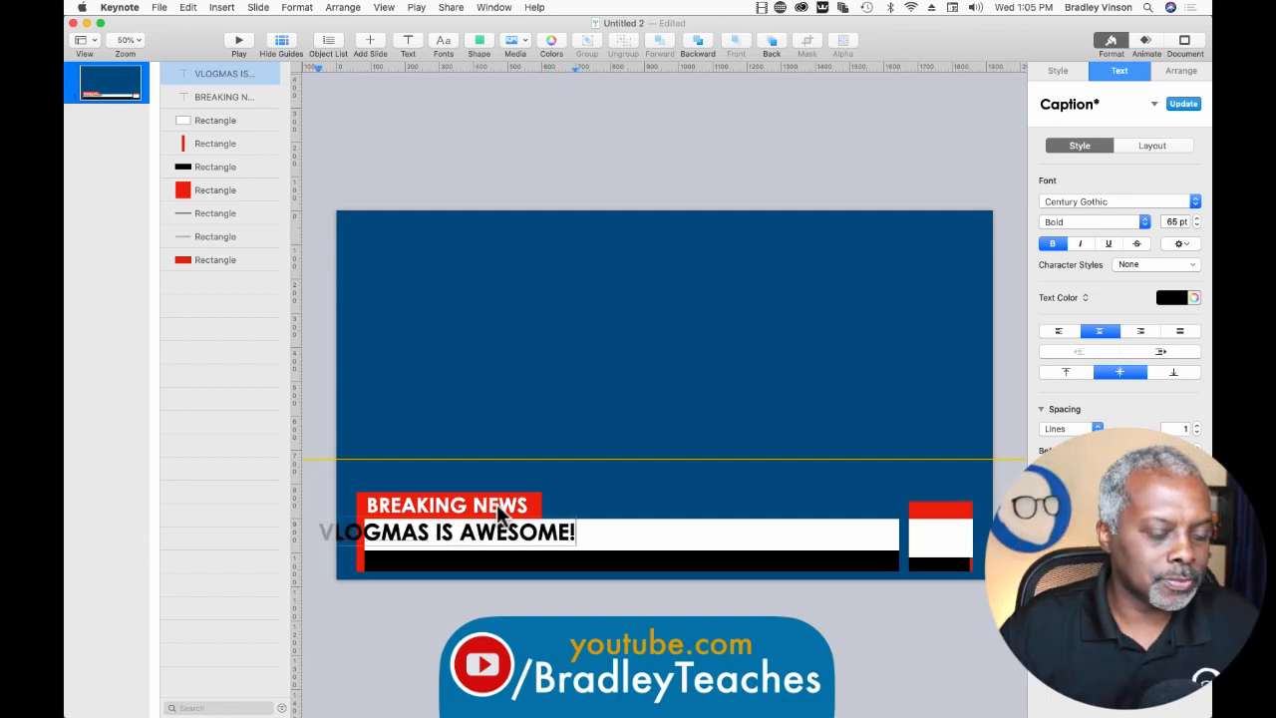
drag(430, 545, 486, 538)
click(397, 622)
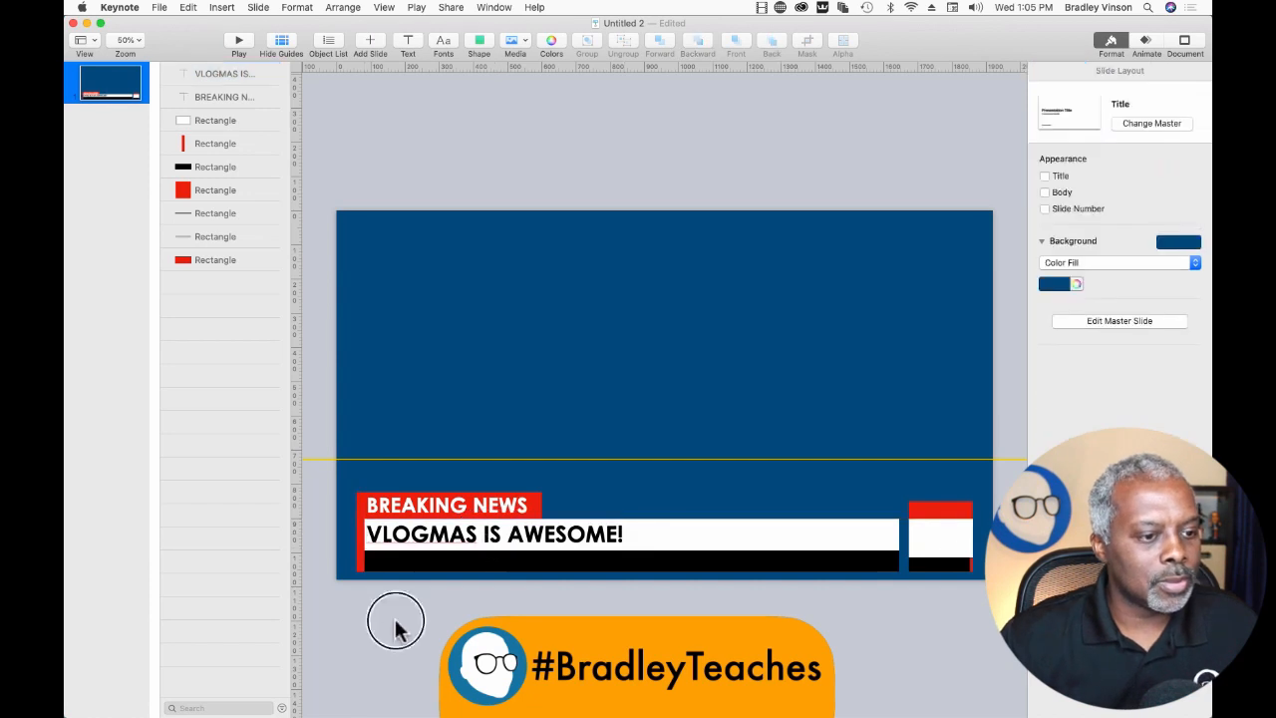
Duplicate the VLOGMAS IS AWESOME! text onto the long black bar and select all of the copy's text.
click(193, 76)
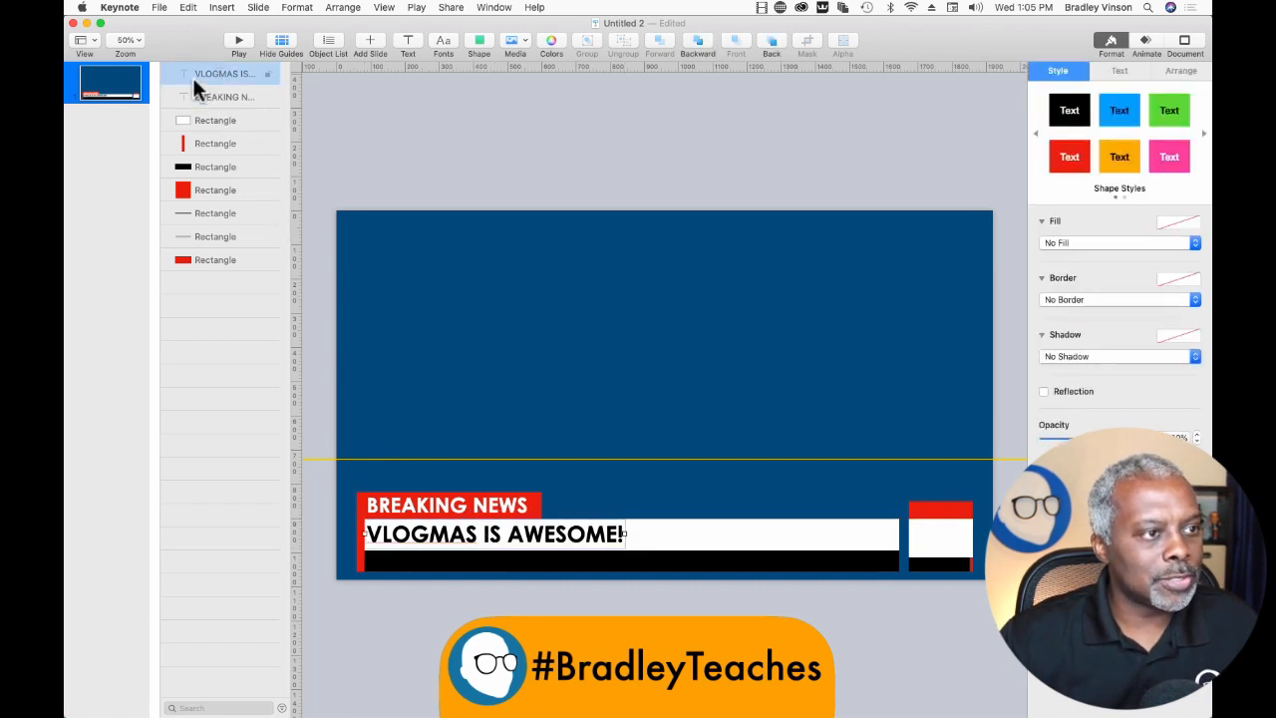
click(197, 79)
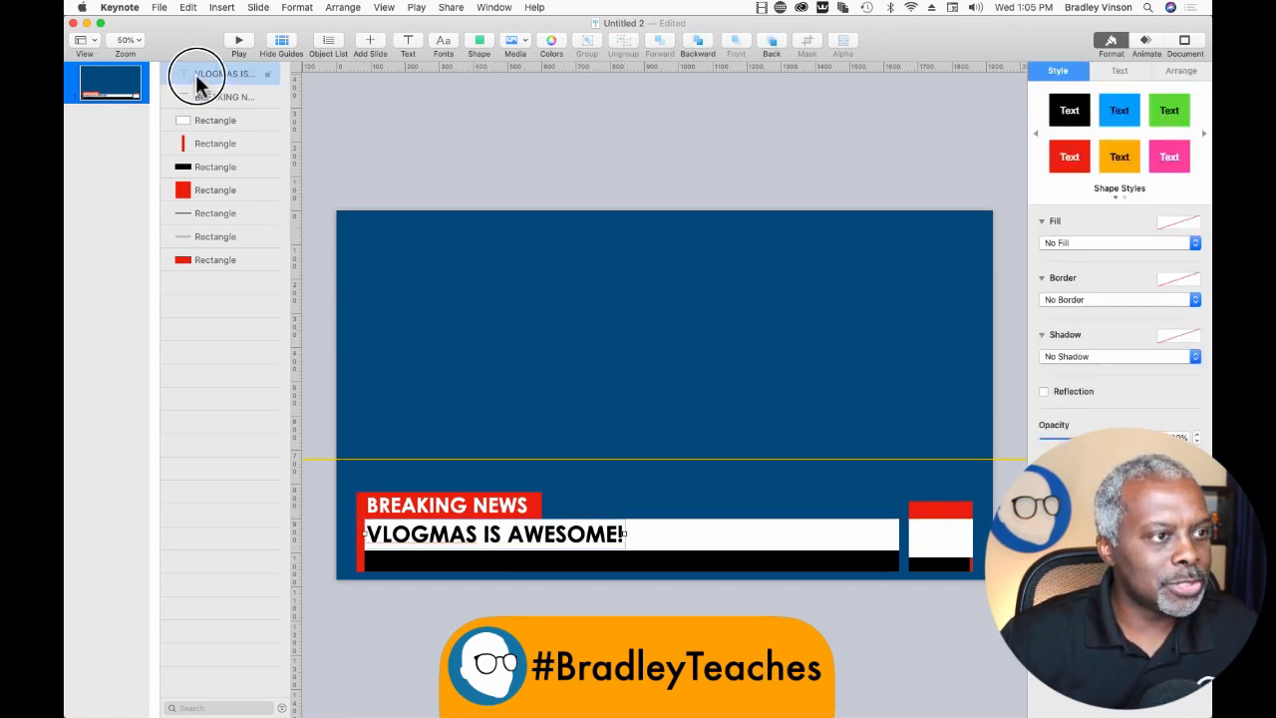
drag(196, 84, 199, 95)
mouse_move(468, 553)
mouse_down()
mouse_move(456, 562)
mouse_move(464, 572)
mouse_up()
triple_click(464, 568)
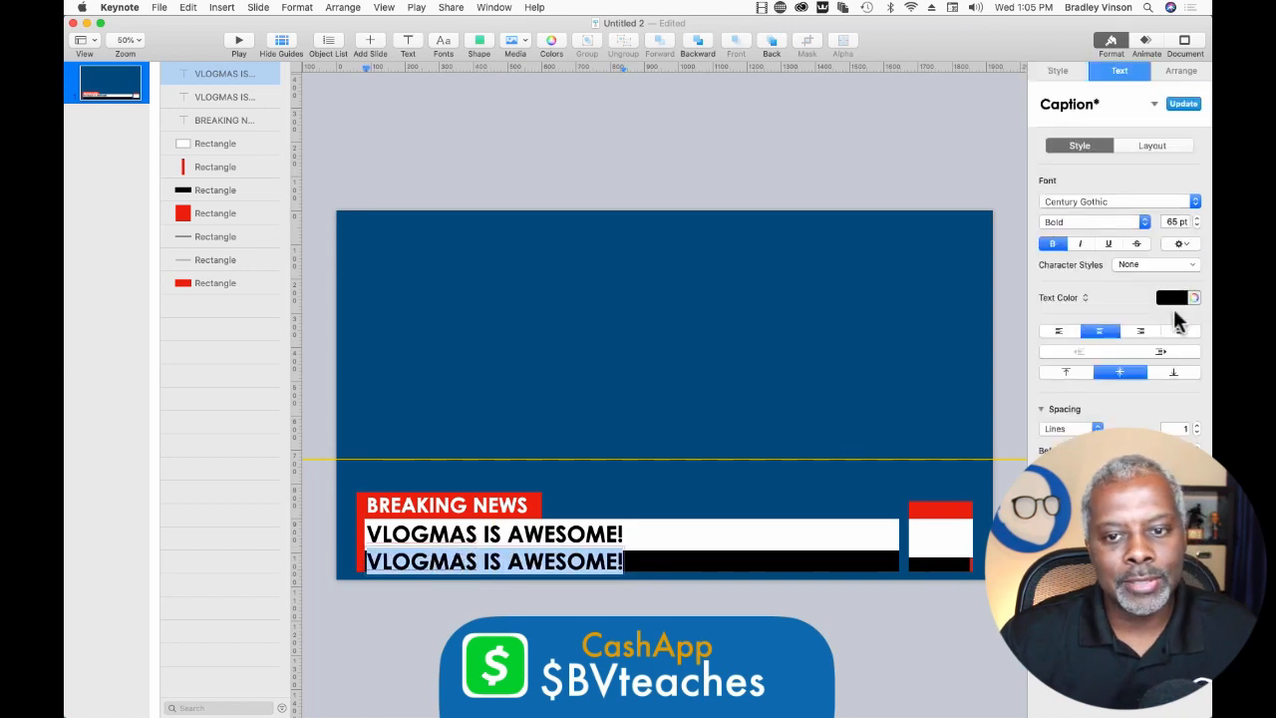
Format the text on the long black bar as white, 55 pt, with bold turned off.
click(1163, 301)
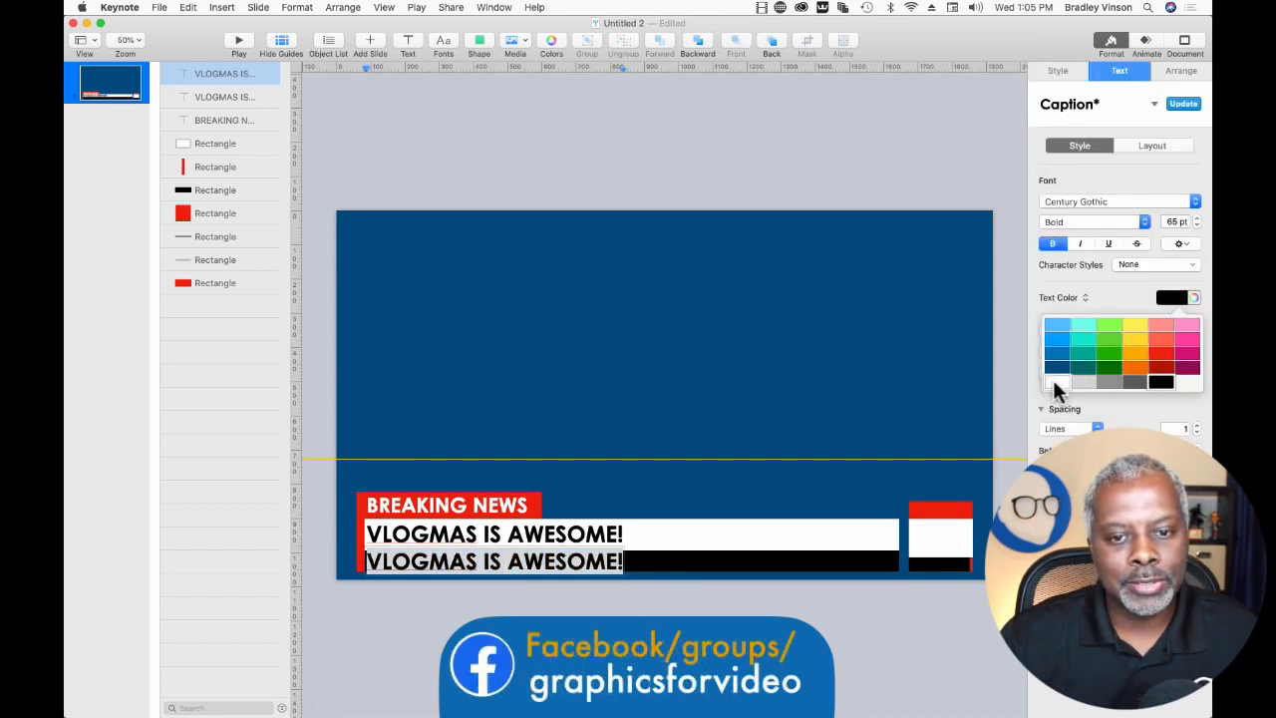
click(1054, 383)
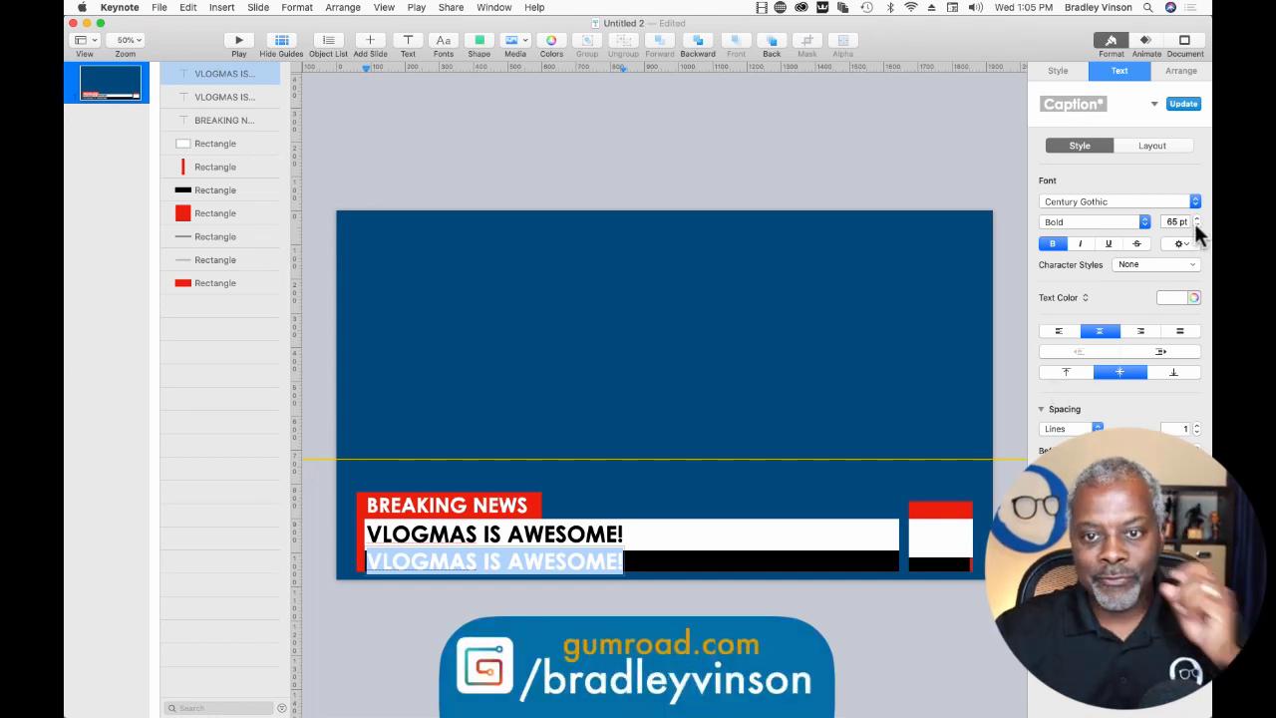
drag(1195, 226, 1195, 226)
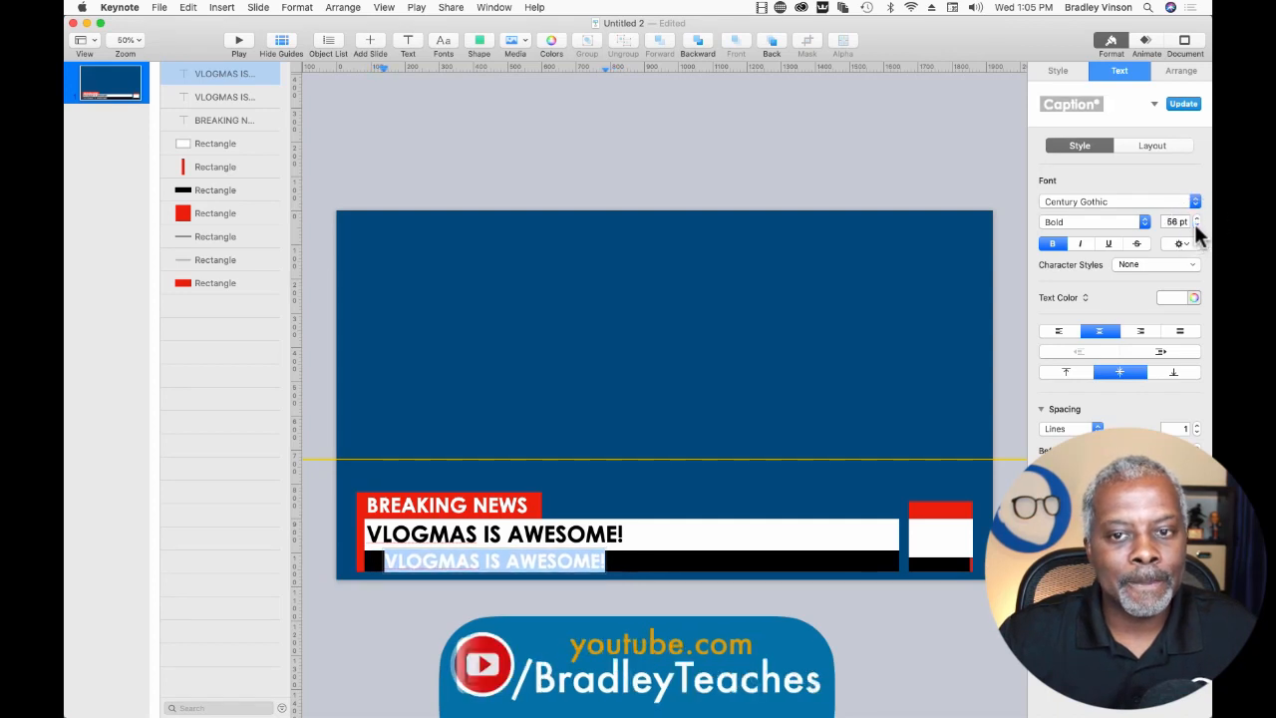
click(1196, 227)
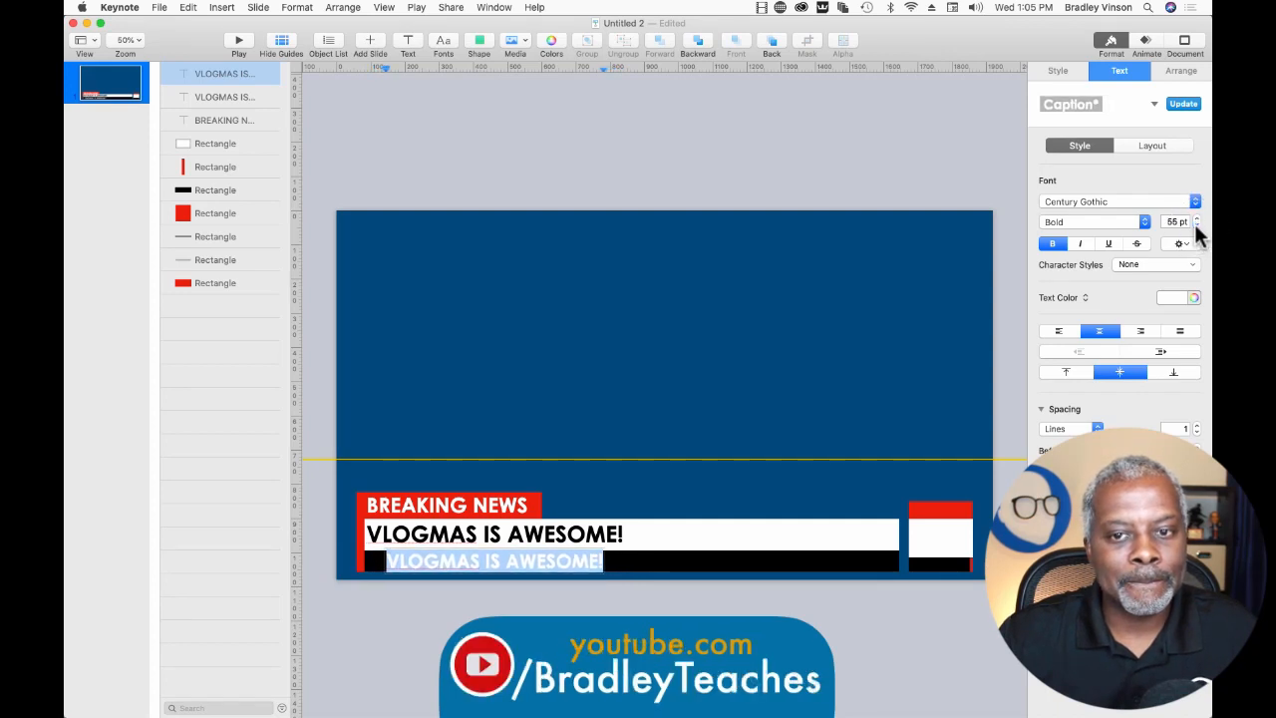
click(1052, 245)
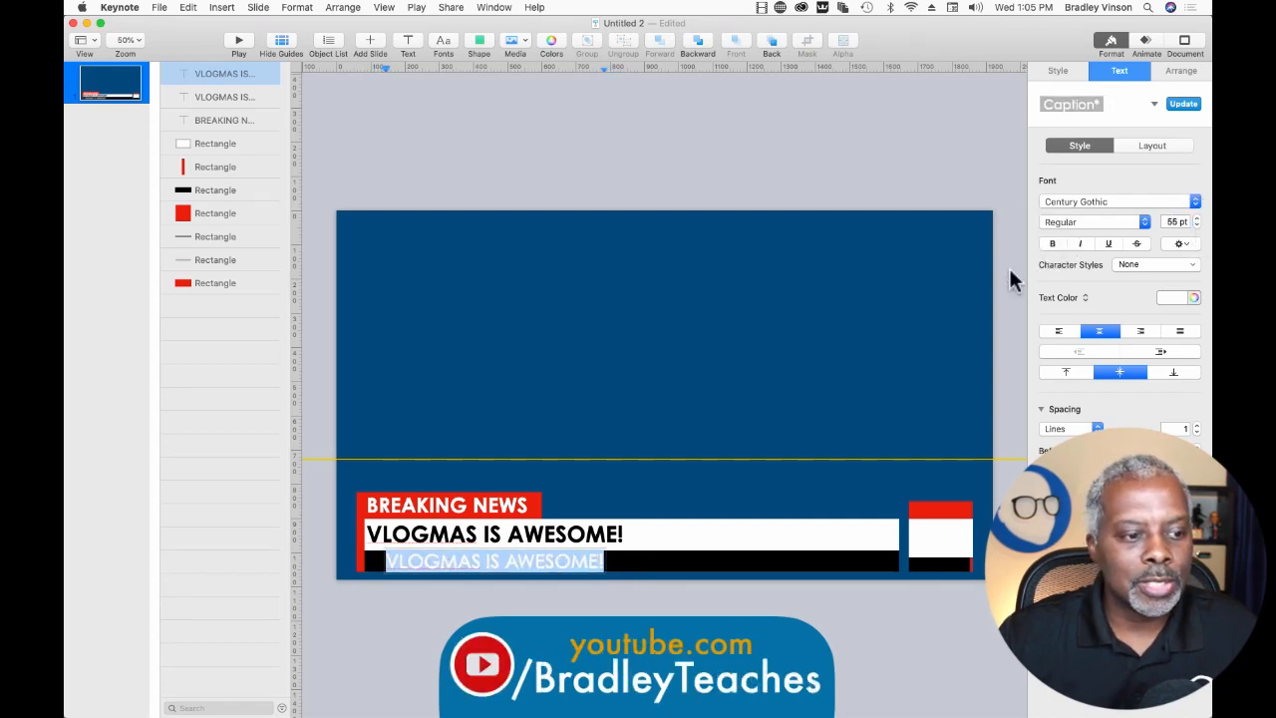
Replace the black bar's text with "Come back tomorrow for more cool stuff!".
triple_click(530, 563)
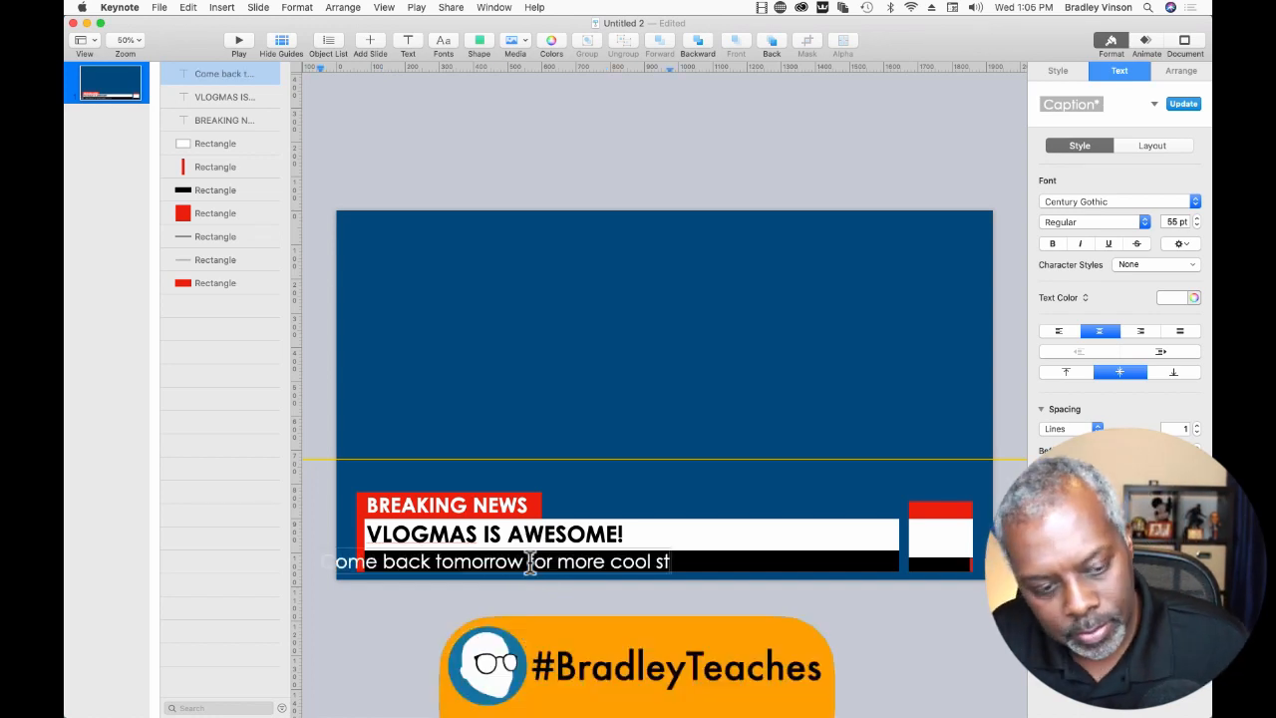
text(uff)
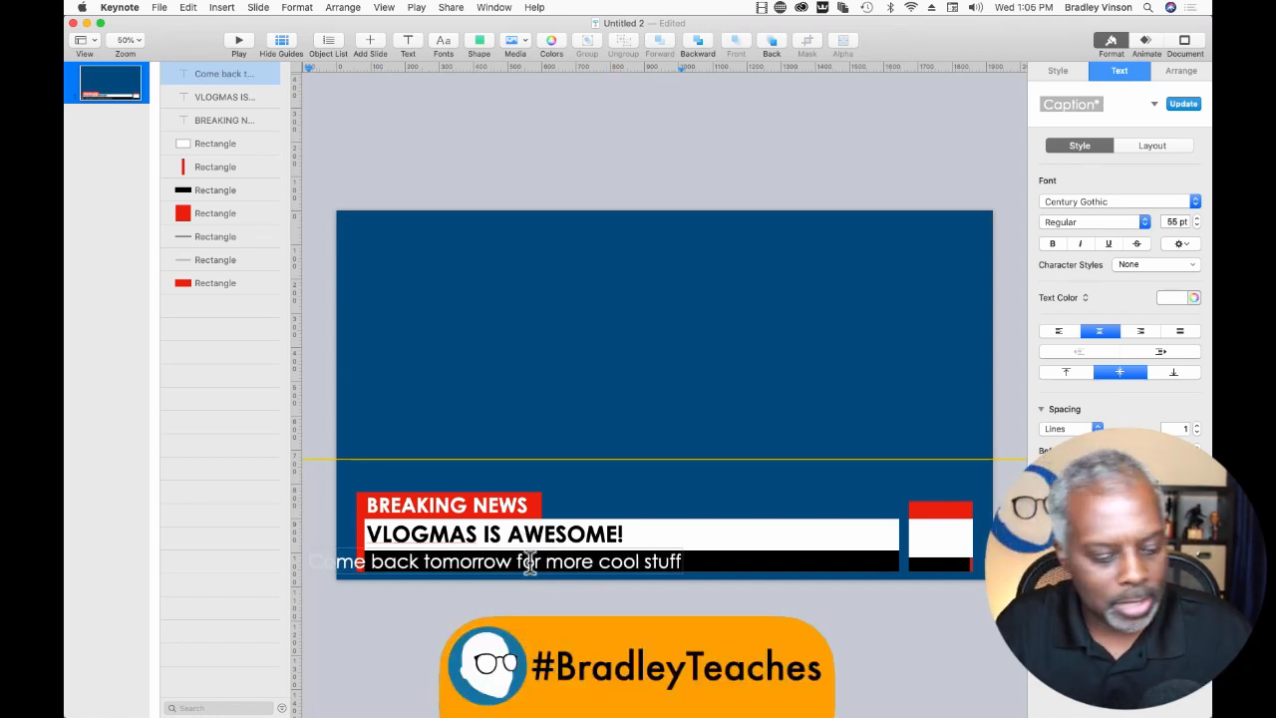
text(!)
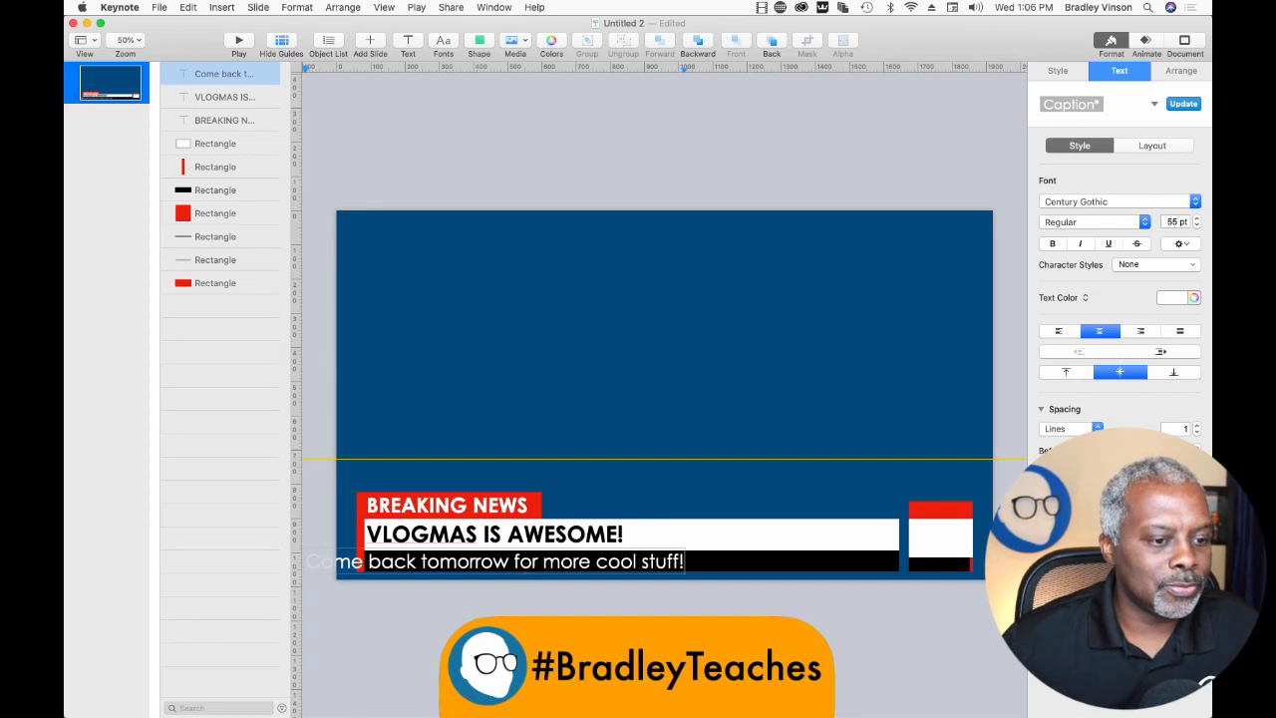
click(546, 638)
Align the black bar's text with the bar's left end and nudge the VLOGMAS IS AWESOME! text slightly down.
drag(470, 565, 529, 567)
key(Up)
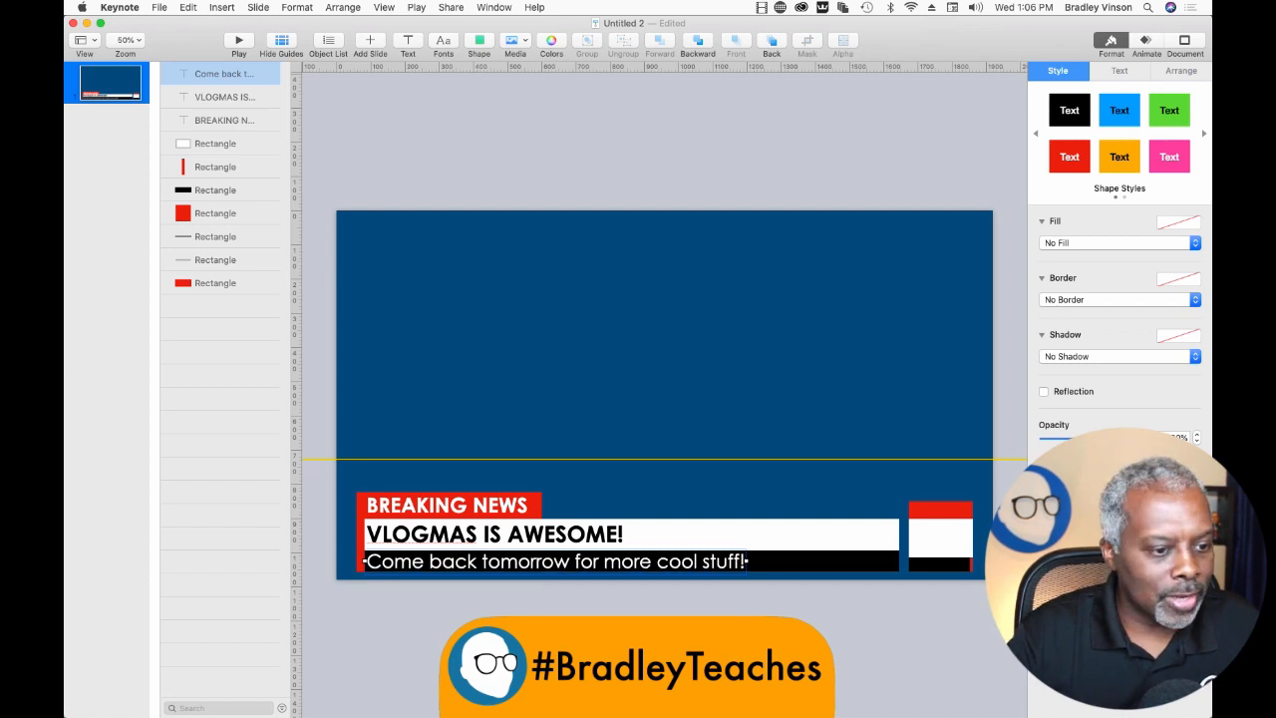
click(458, 628)
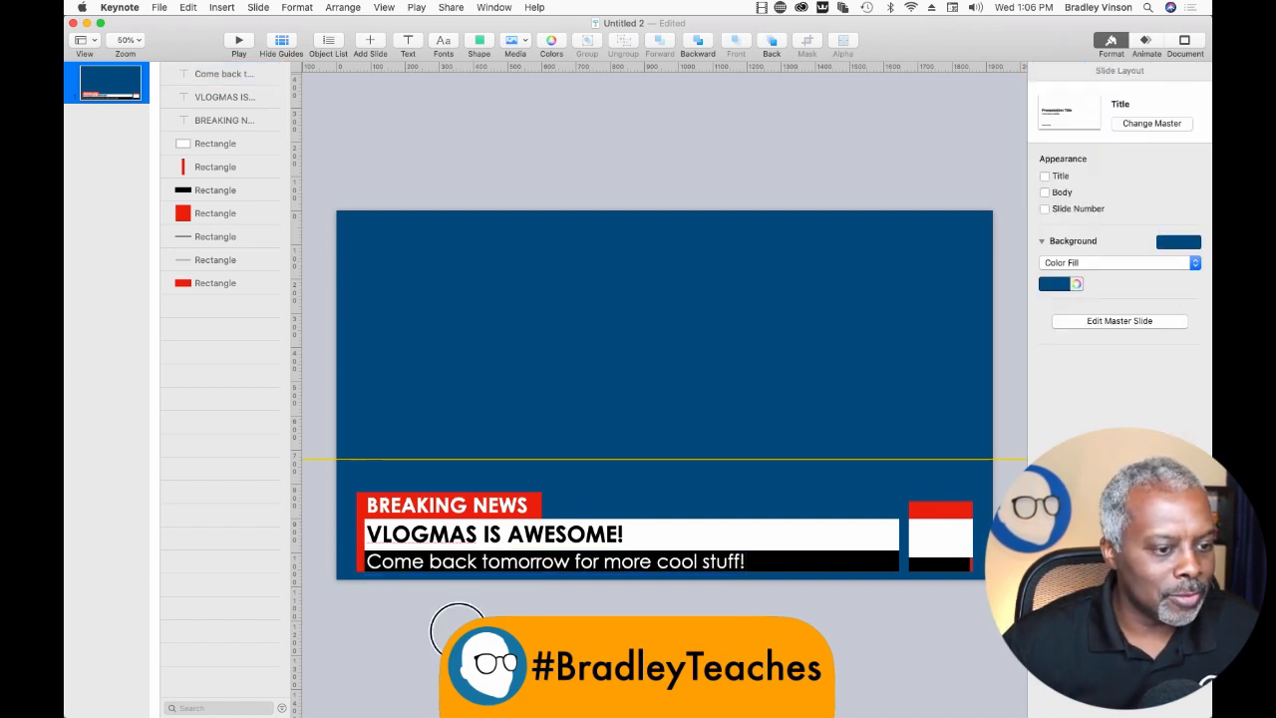
click(436, 547)
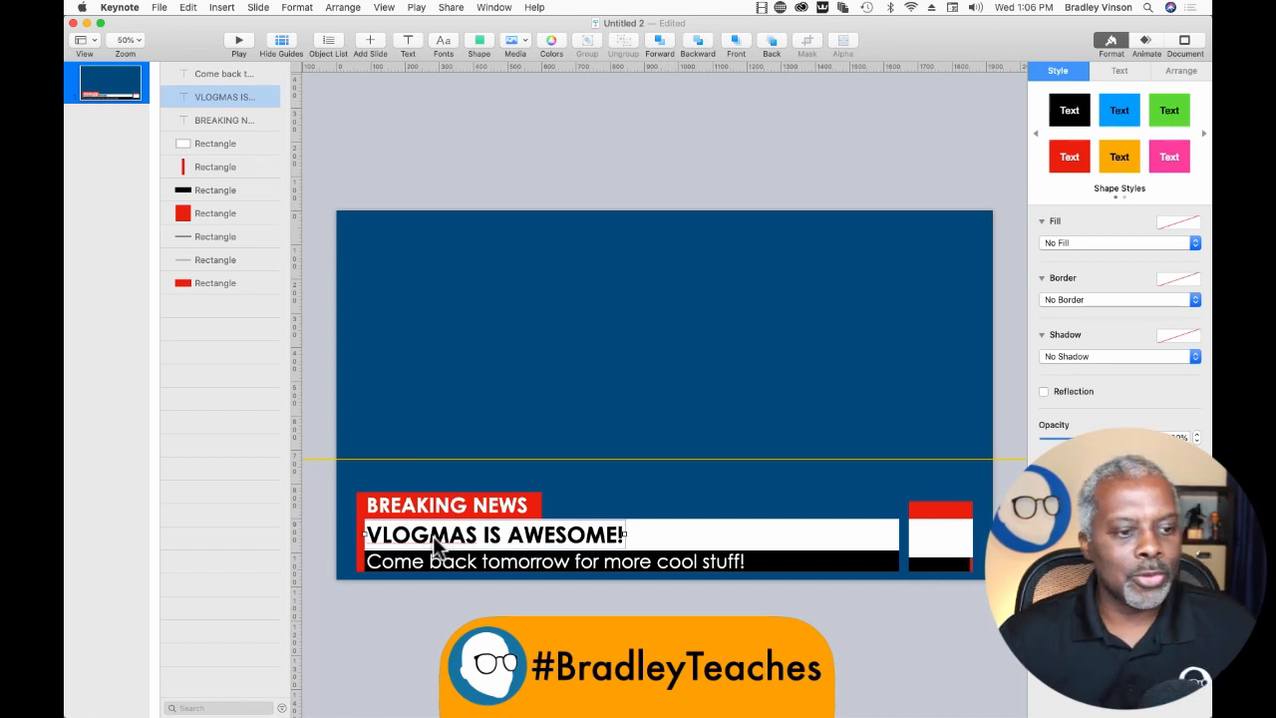
click(426, 591)
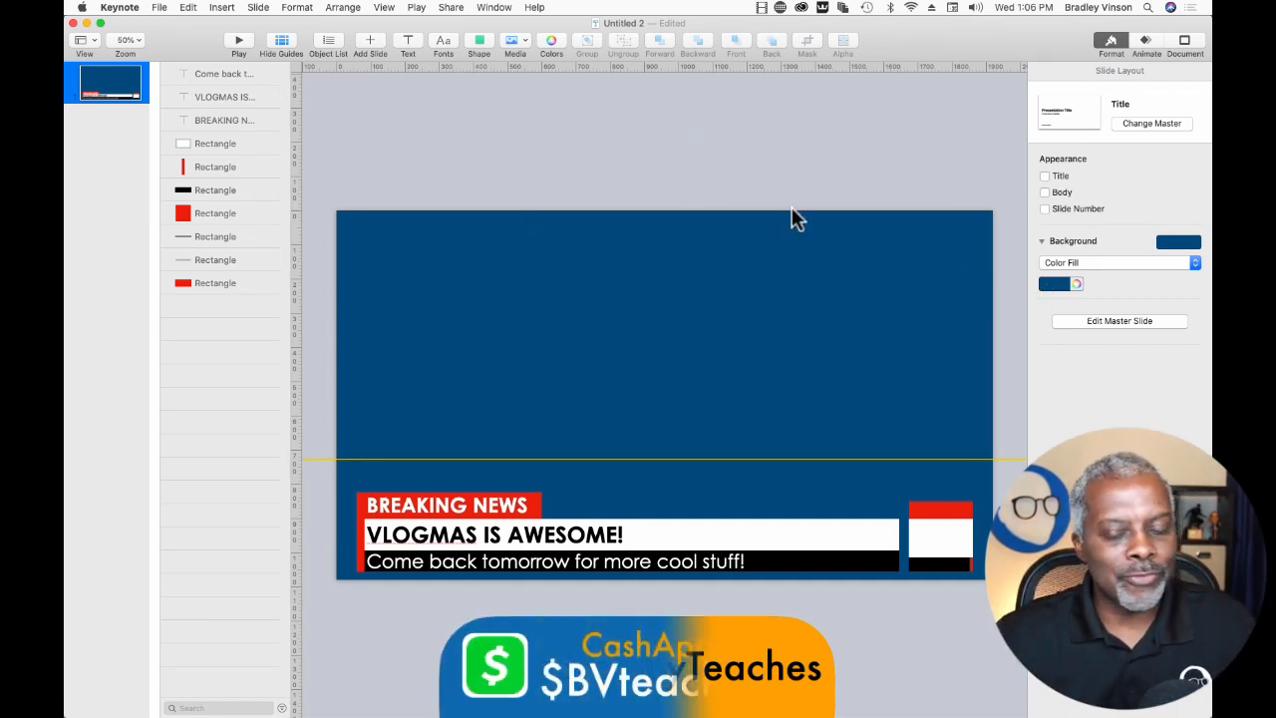
Set the slide background to No Fill.
click(1047, 263)
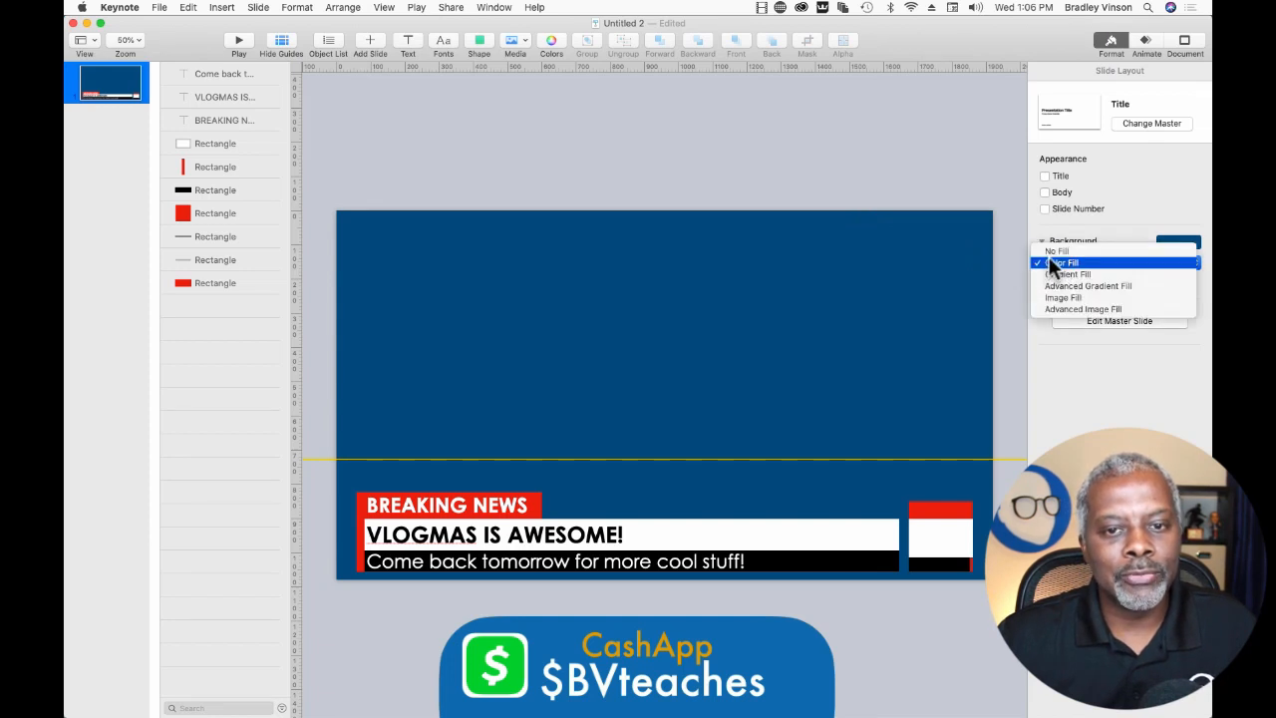
click(1052, 262)
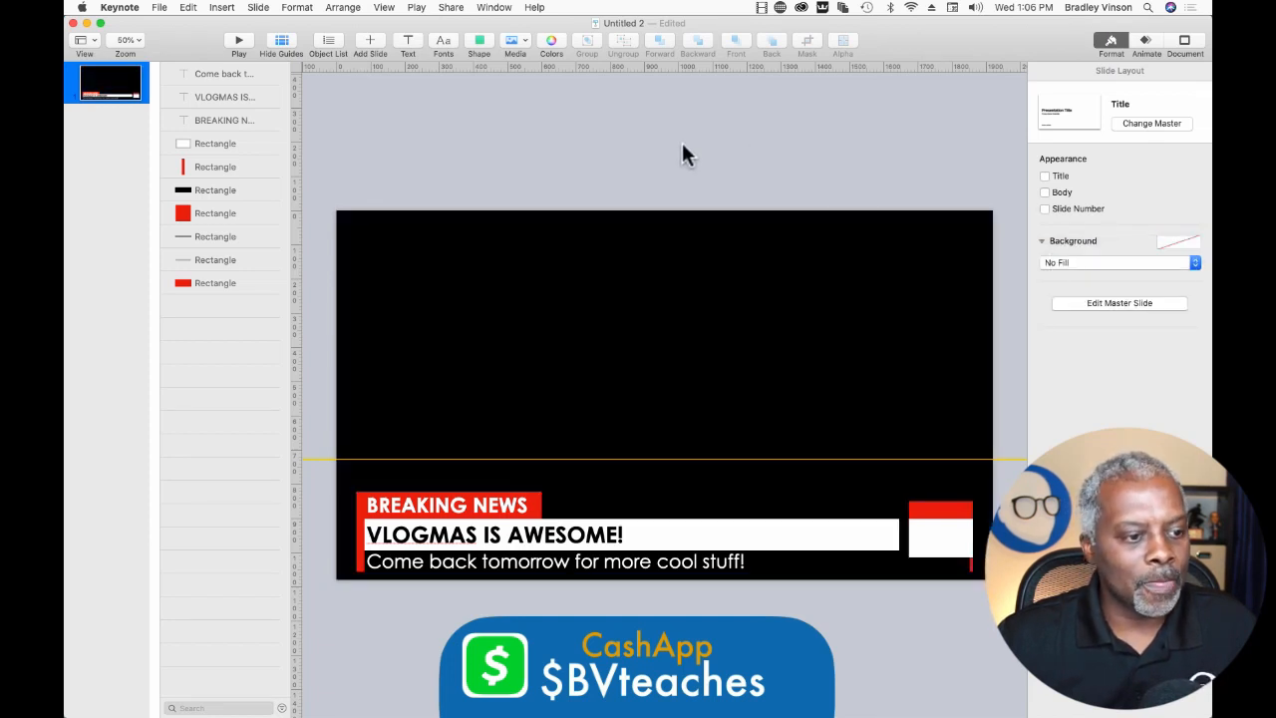
Set up an image export of all slides in PNG format and proceed to the save location.
click(160, 8)
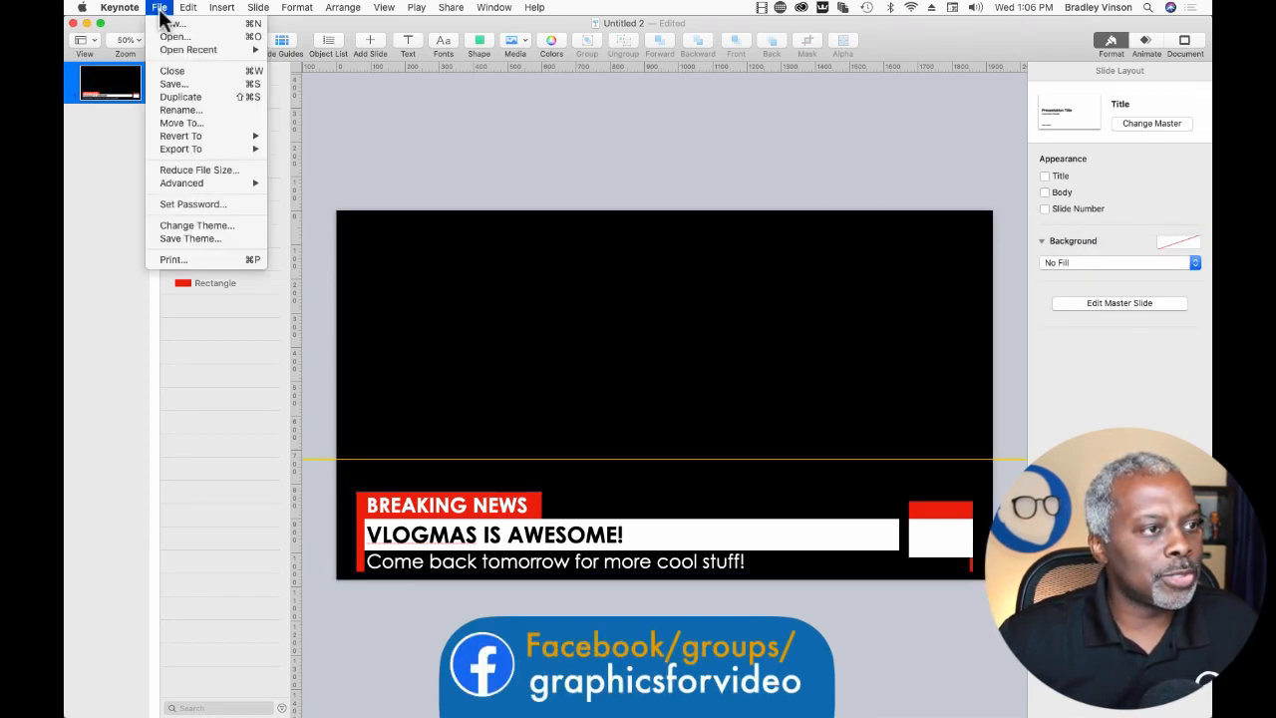
mouse_move(182, 147)
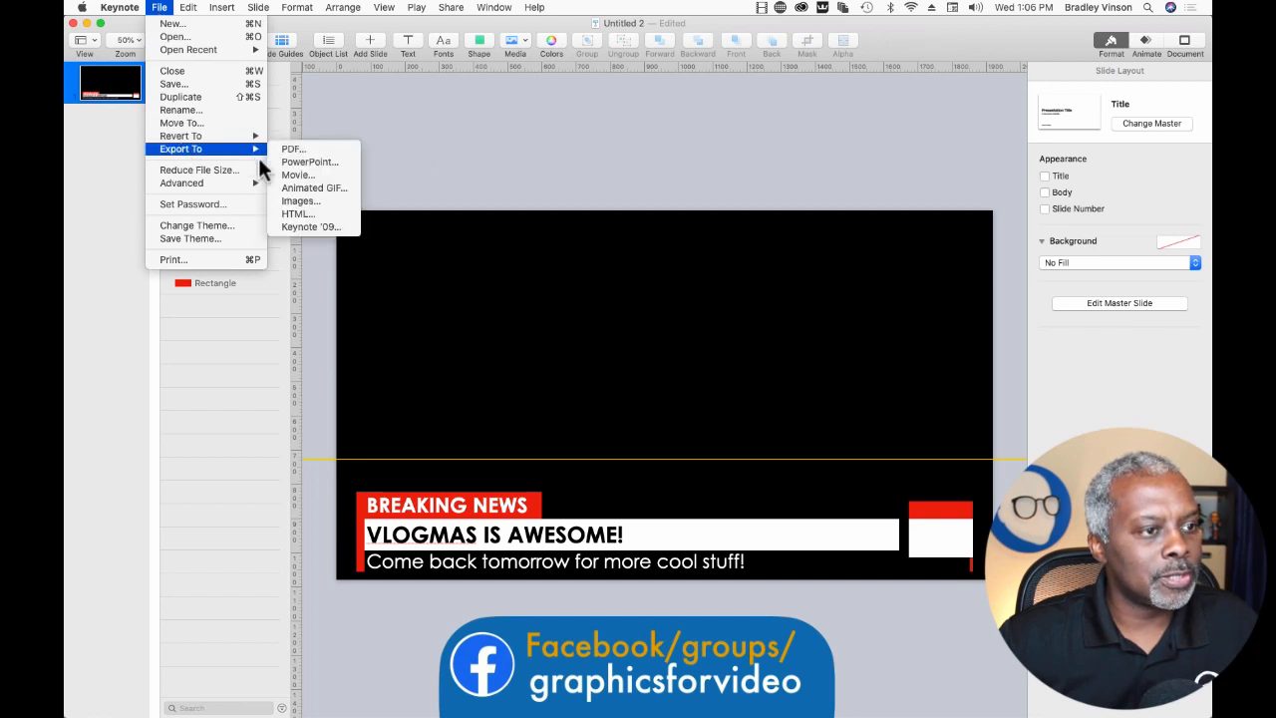
click(291, 200)
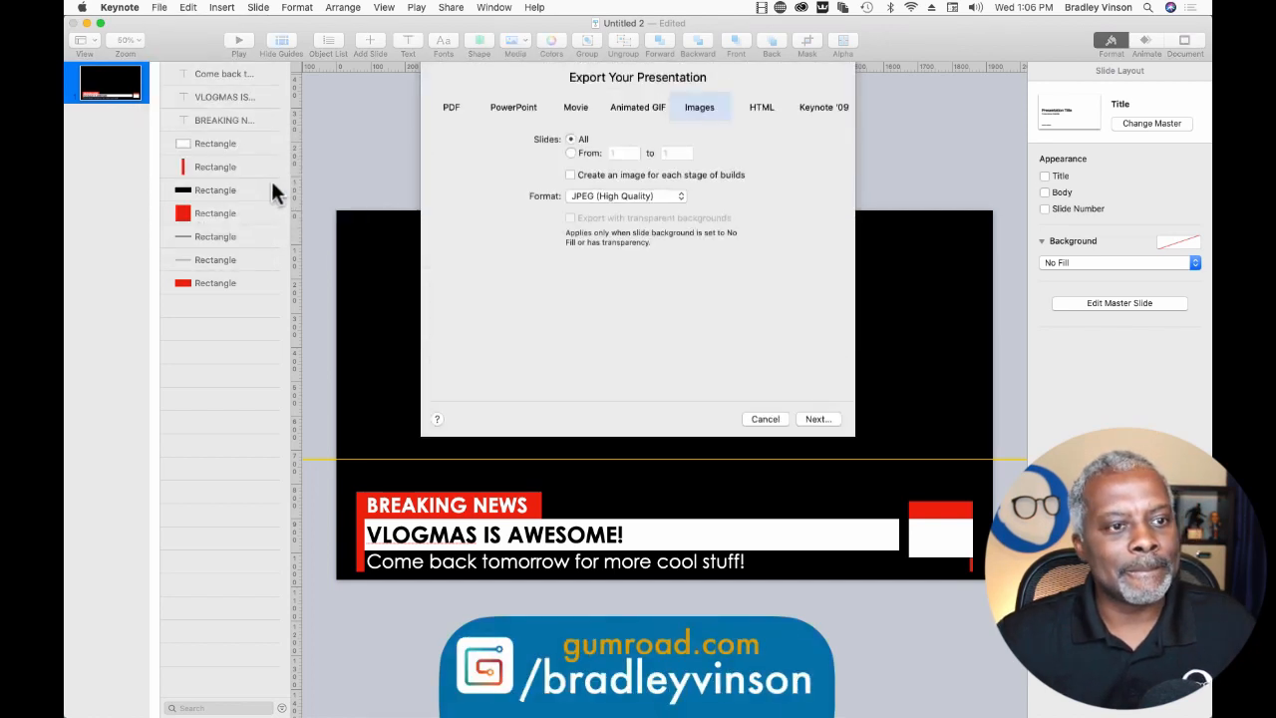
click(587, 200)
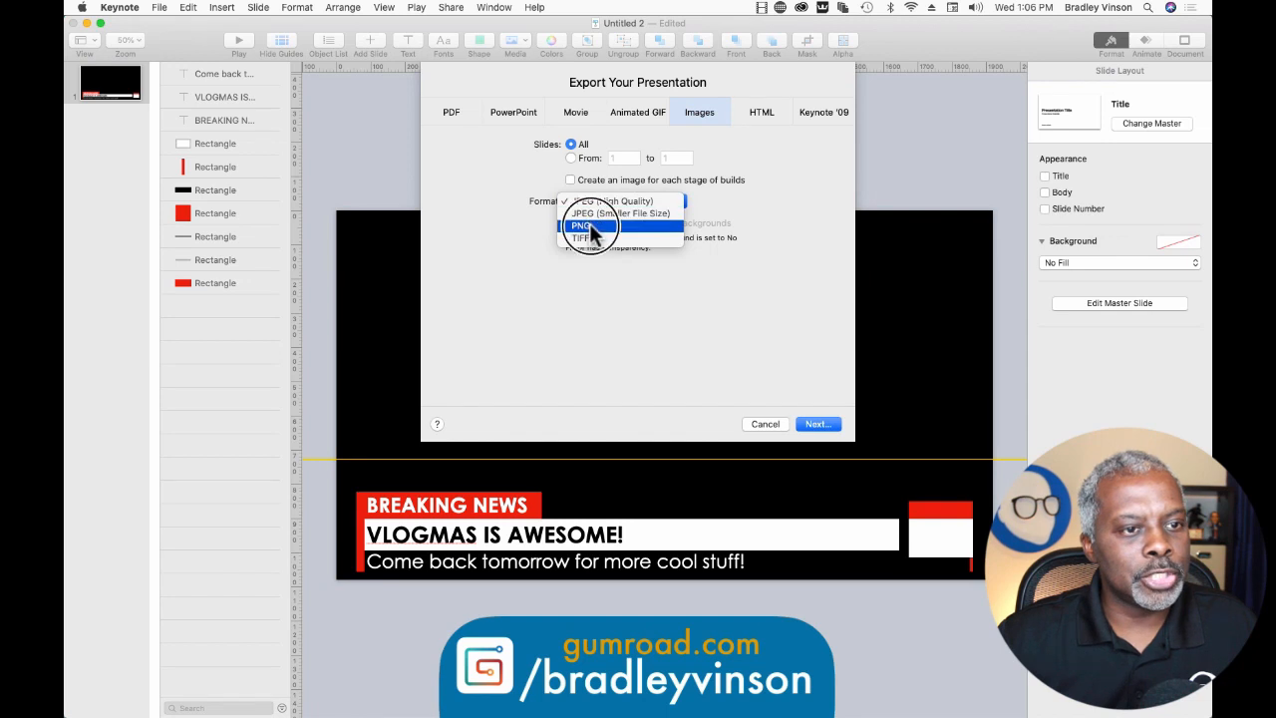
click(592, 229)
click(825, 424)
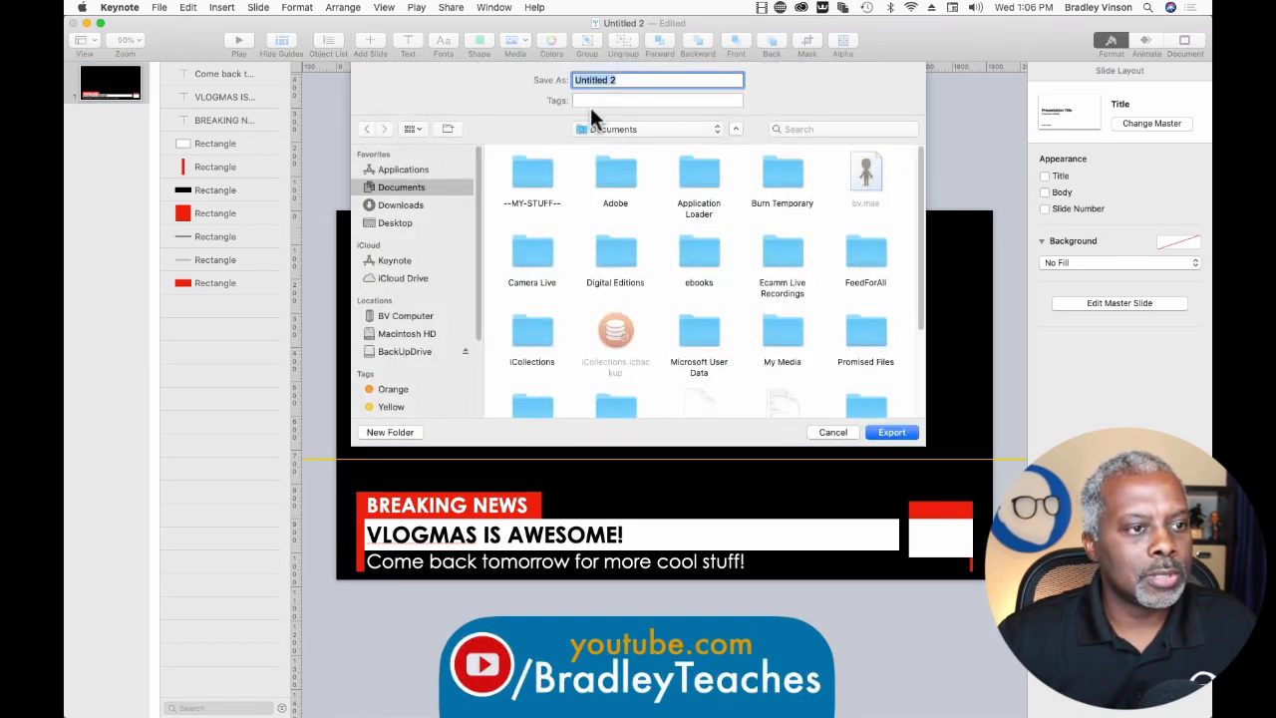
Export the images to the Desktop under the name "lower".
click(384, 223)
double_click(599, 82)
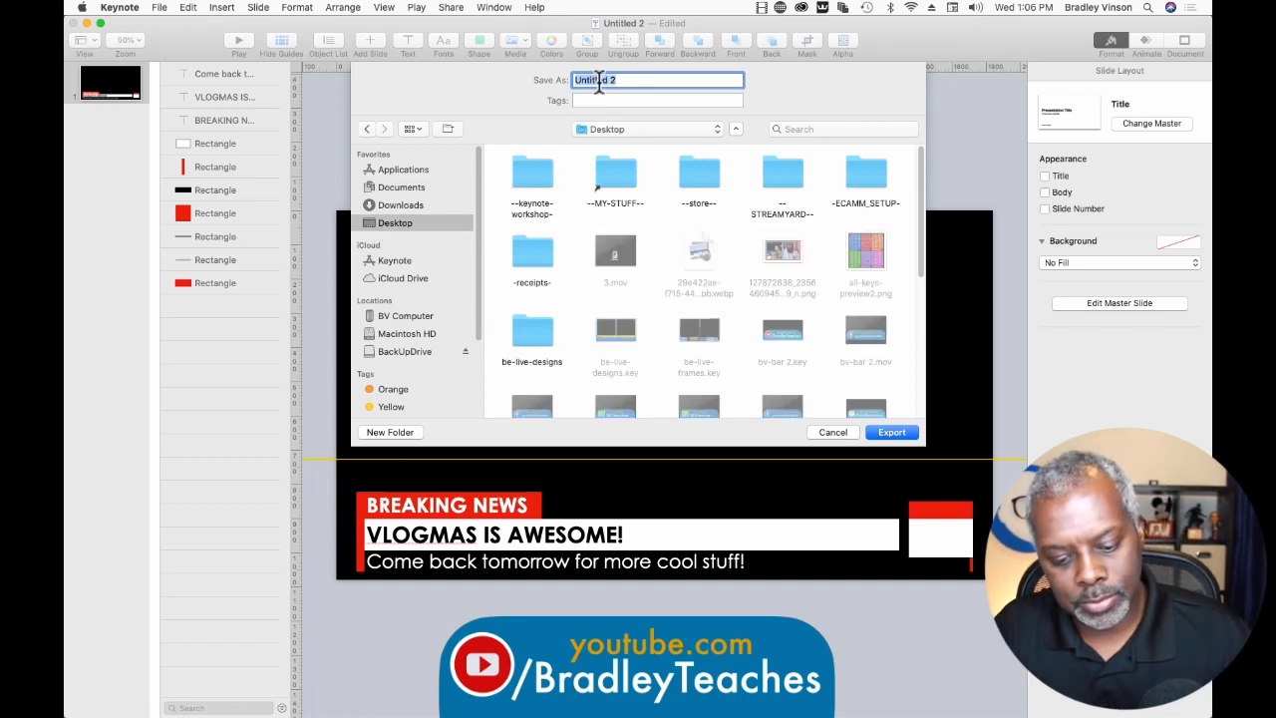
text(lower)
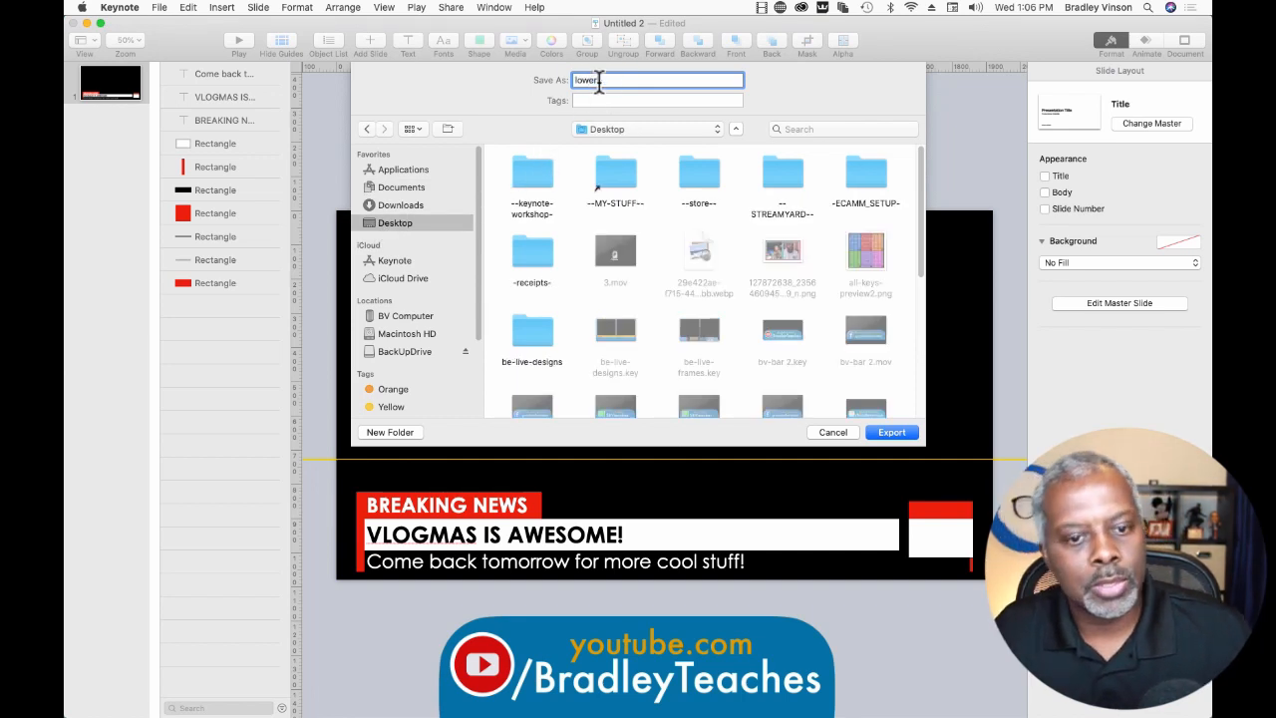
key(Return)
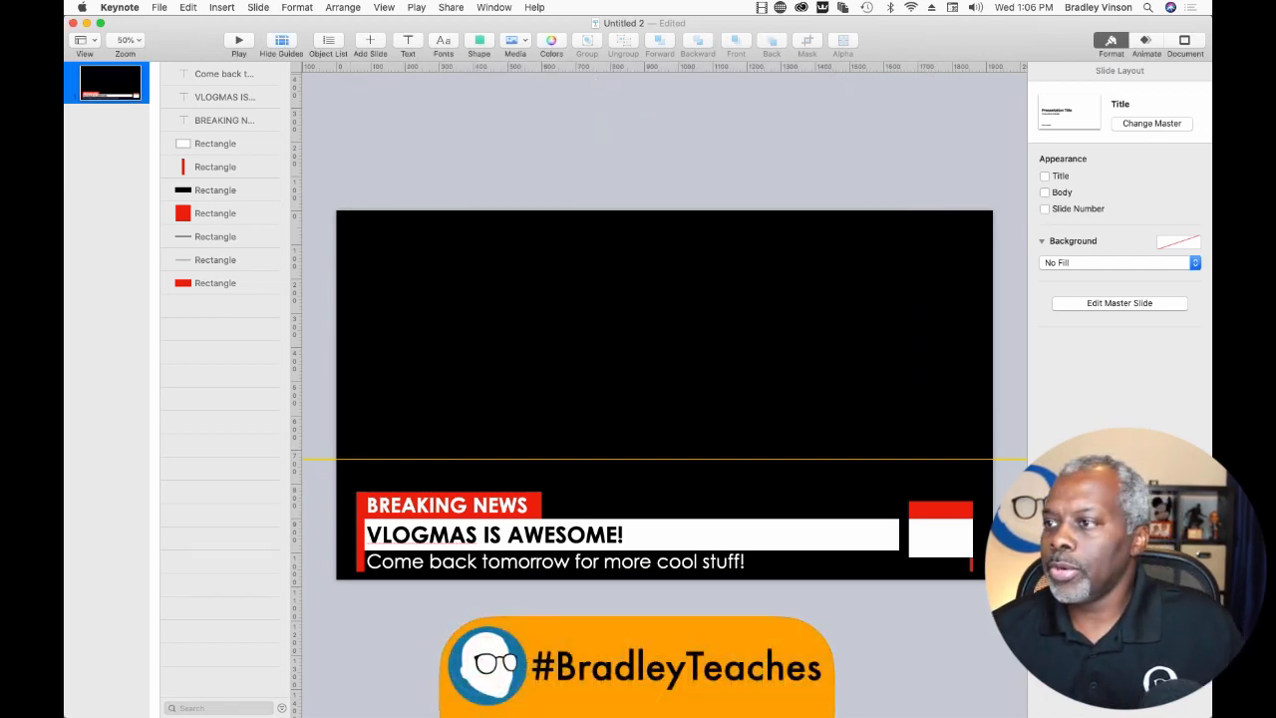